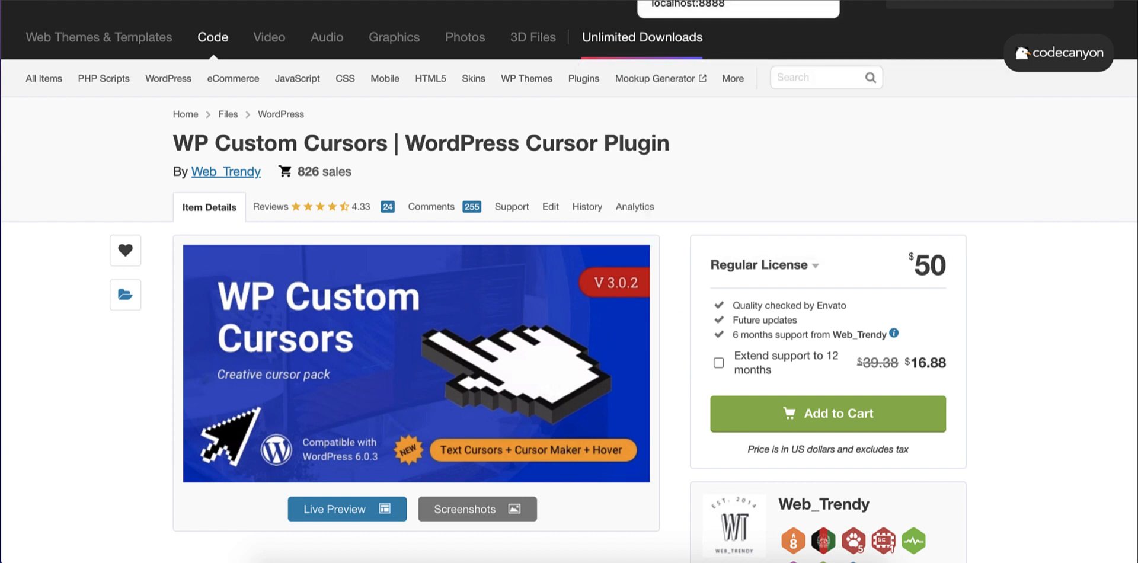
- Go to the local WordPress site's WP Custom Cursors page and start creating a custom cursor instead of a pre-designed one
left_click(670, 0)
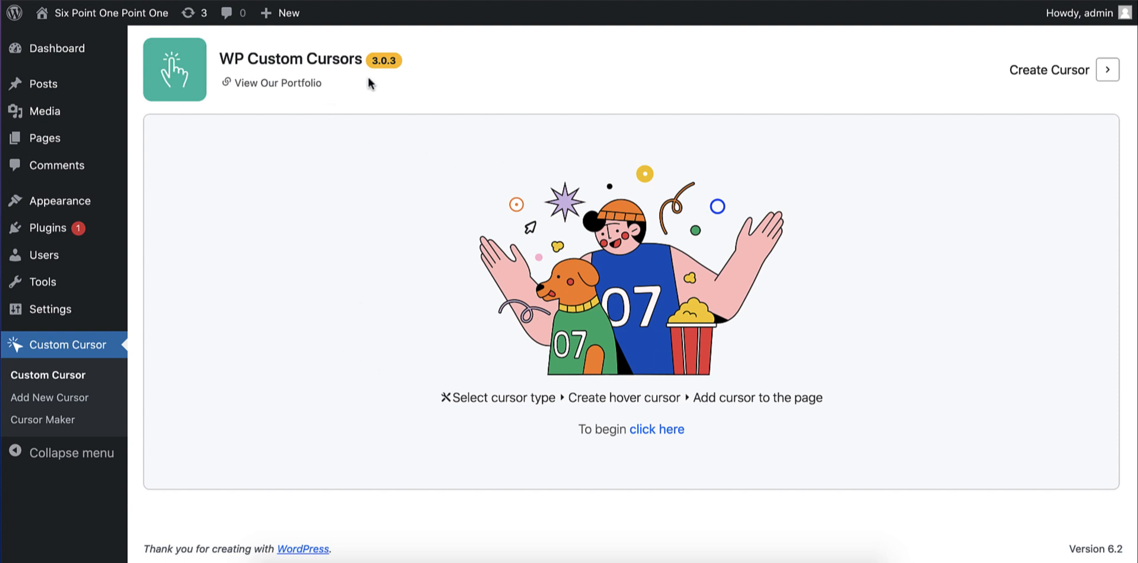
left_click(671, 431)
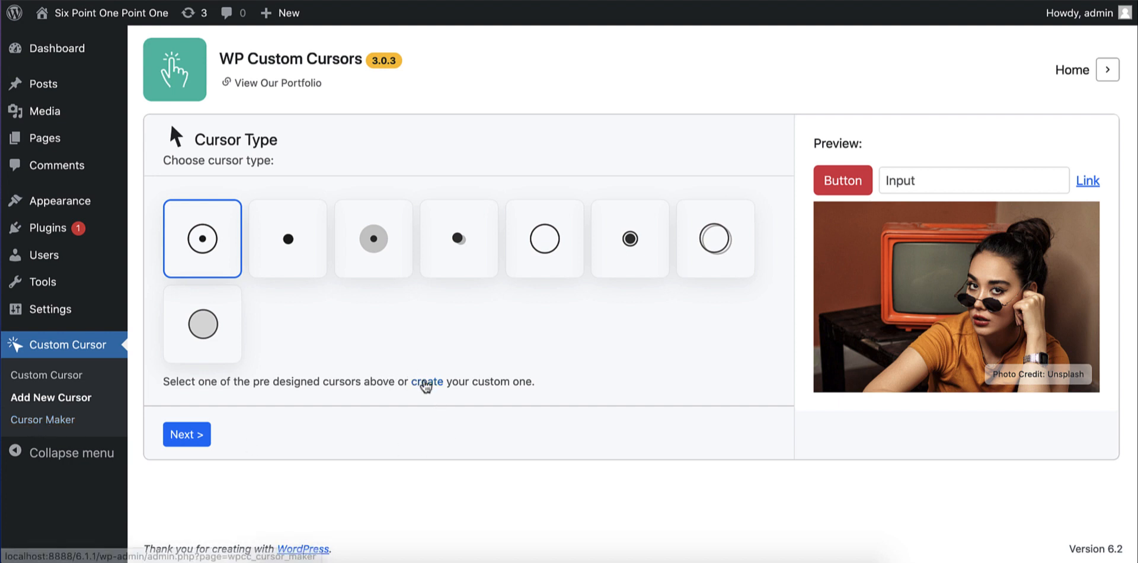
left_click(426, 384)
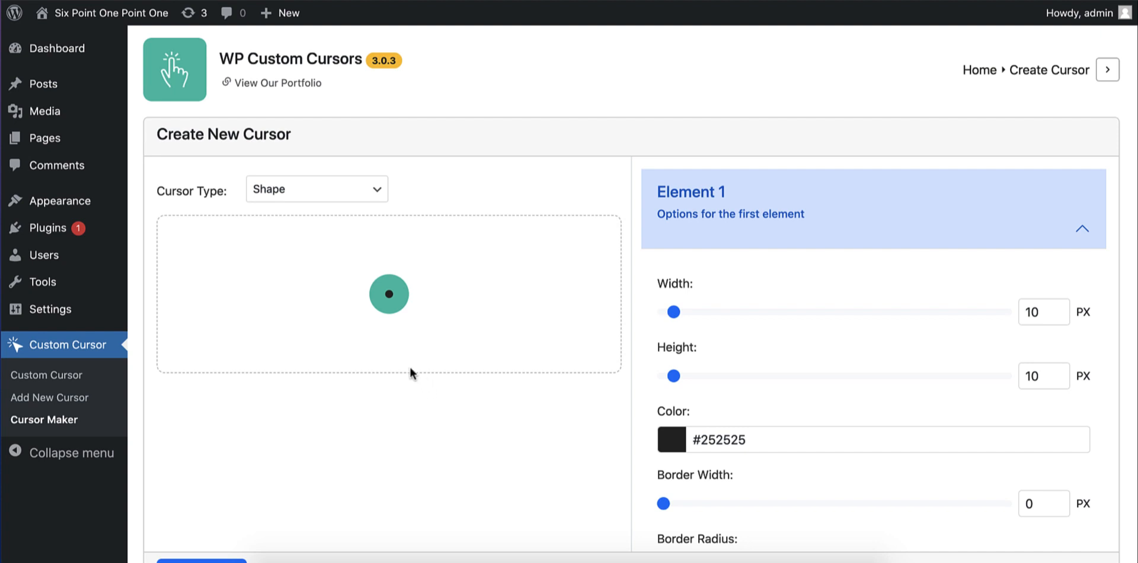
- Look at the options of the Image and text cursor types, and return to the Shape type
left_click(317, 189)
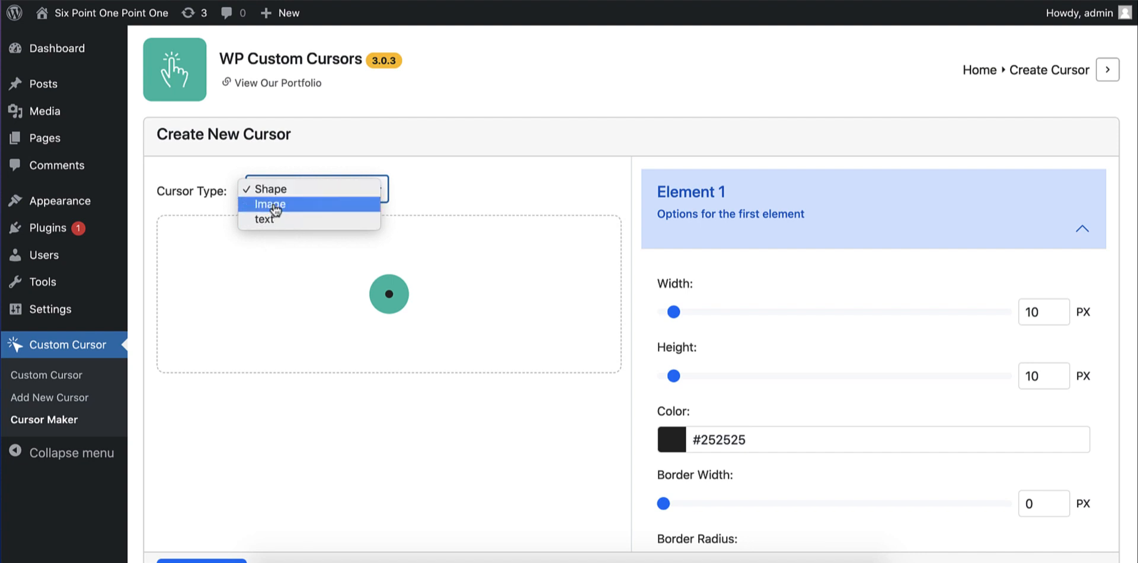
left_click(273, 205)
left_click(301, 199)
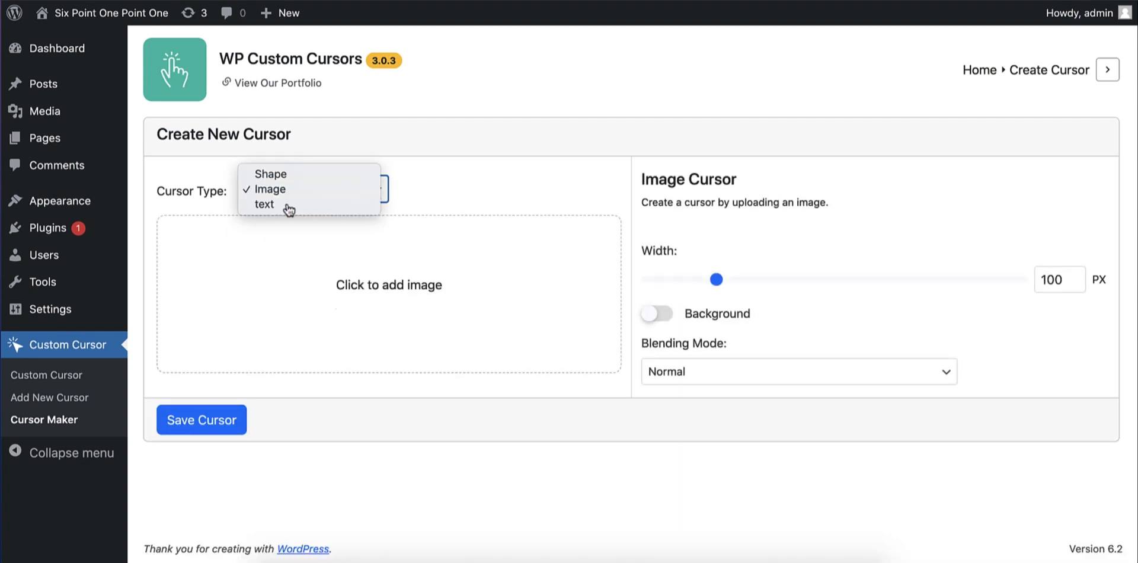
left_click(287, 207)
left_click(302, 191)
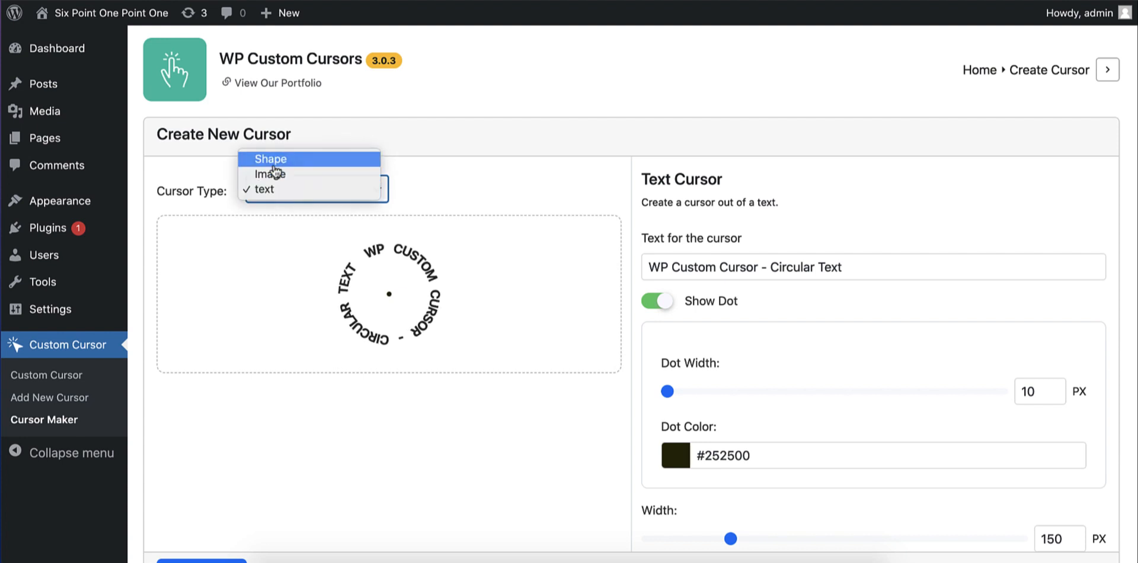
left_click(273, 169)
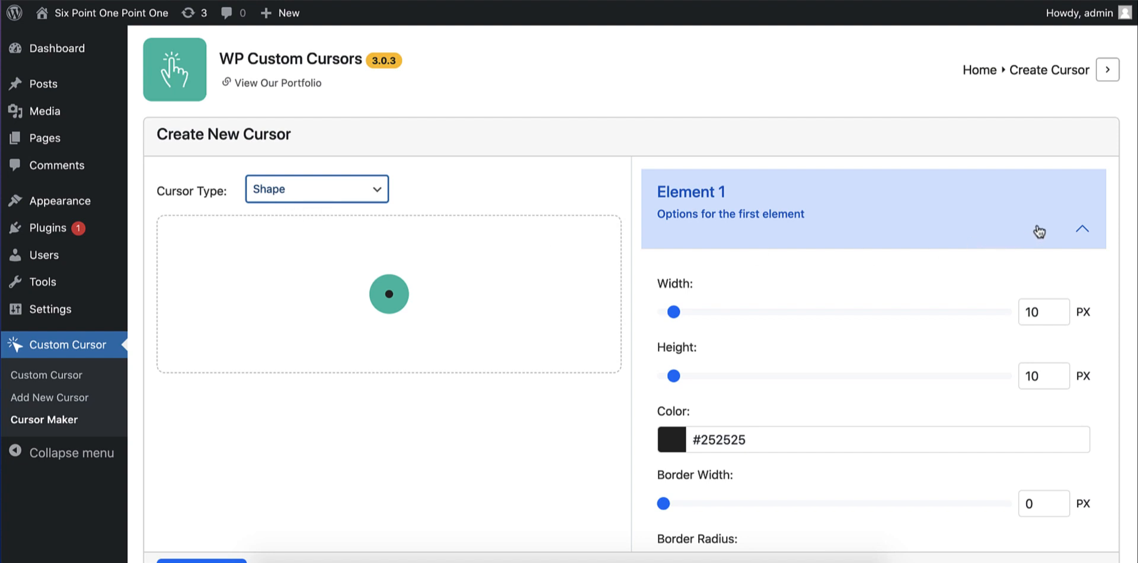
left_click(1076, 230)
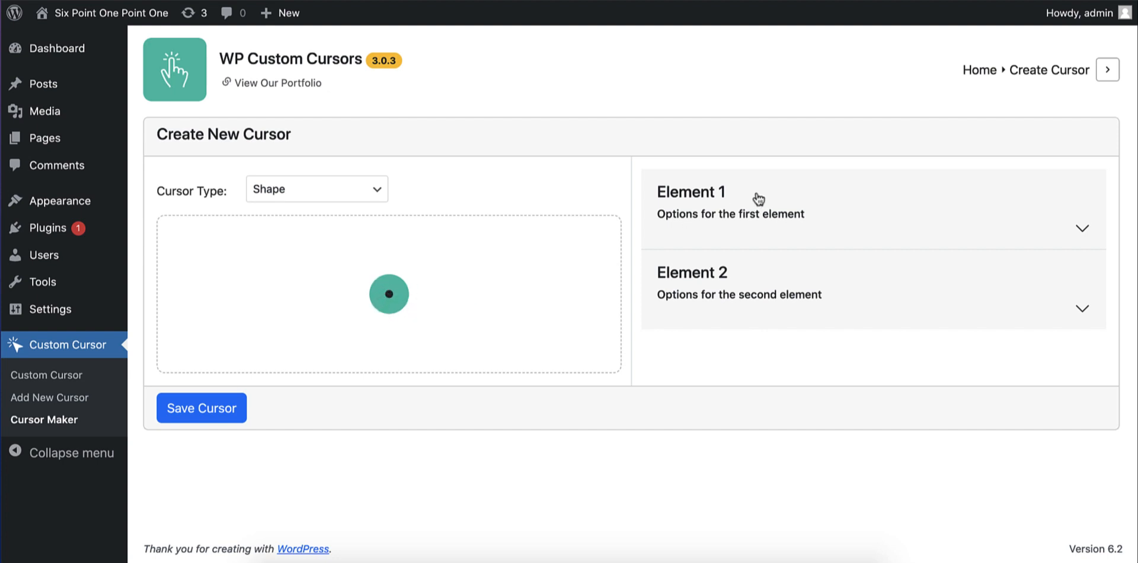
left_click(799, 210)
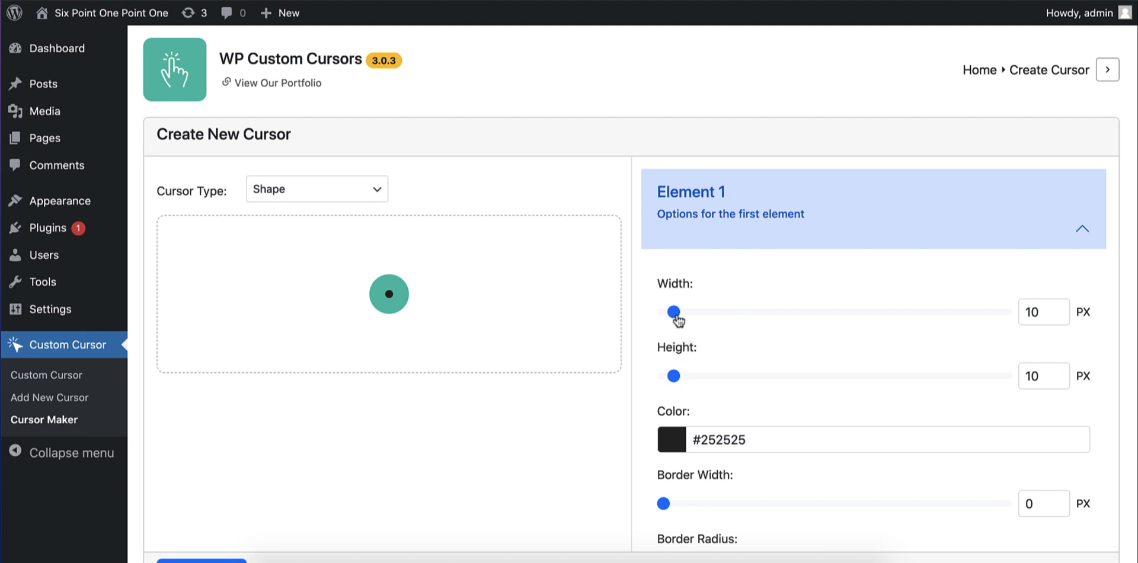
mouse_move(678, 319)
left_mouse_down()
mouse_move(716, 318)
mouse_move(673, 318)
left_mouse_up()
double_click(1057, 315)
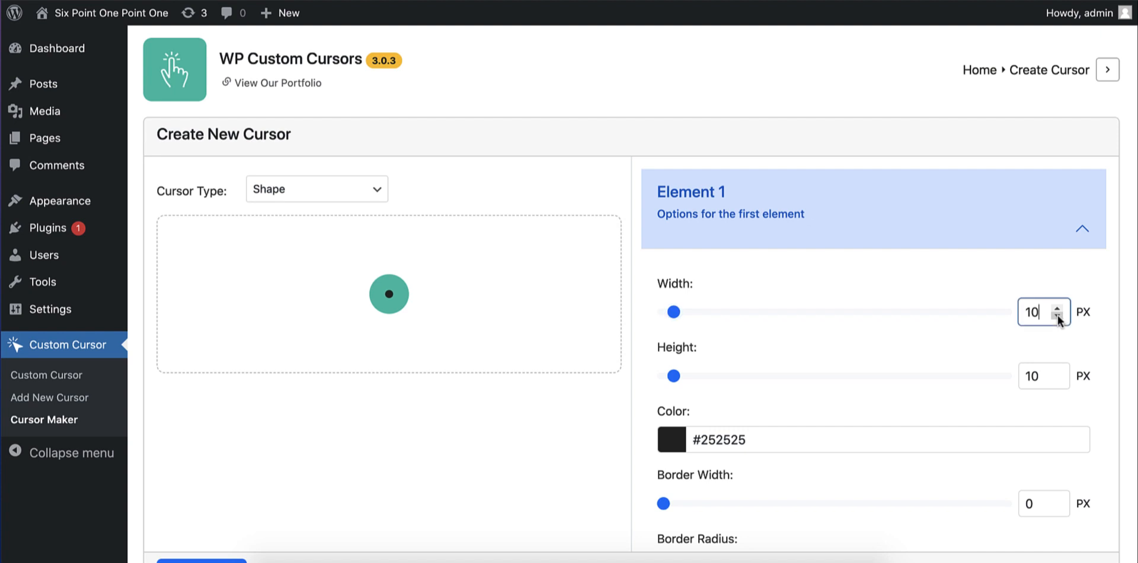
- Set the color of Element 1 to red #f44336
left_click(671, 442)
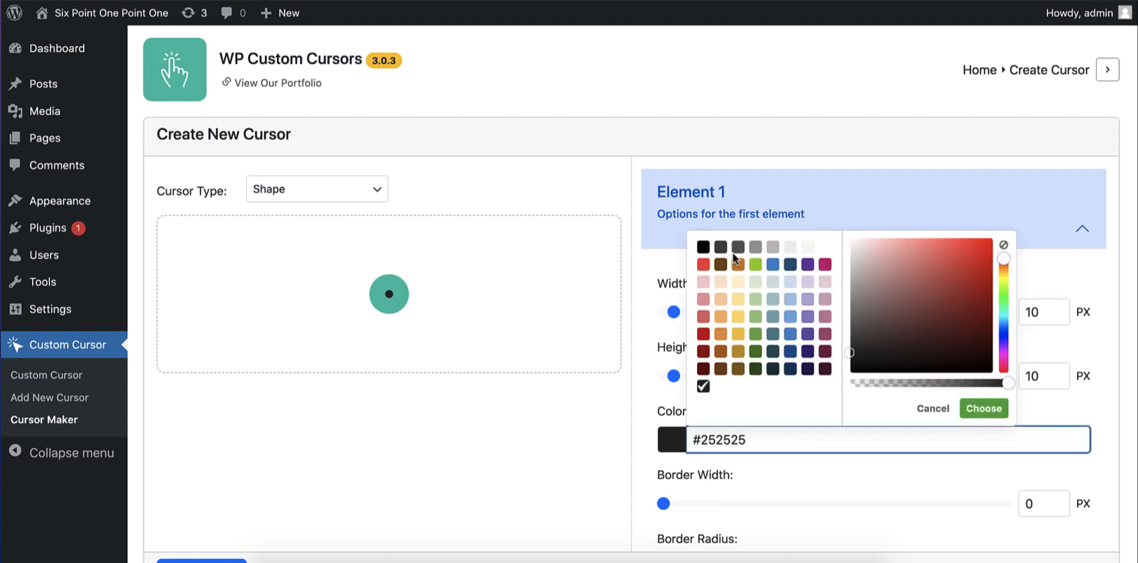
left_click(703, 264)
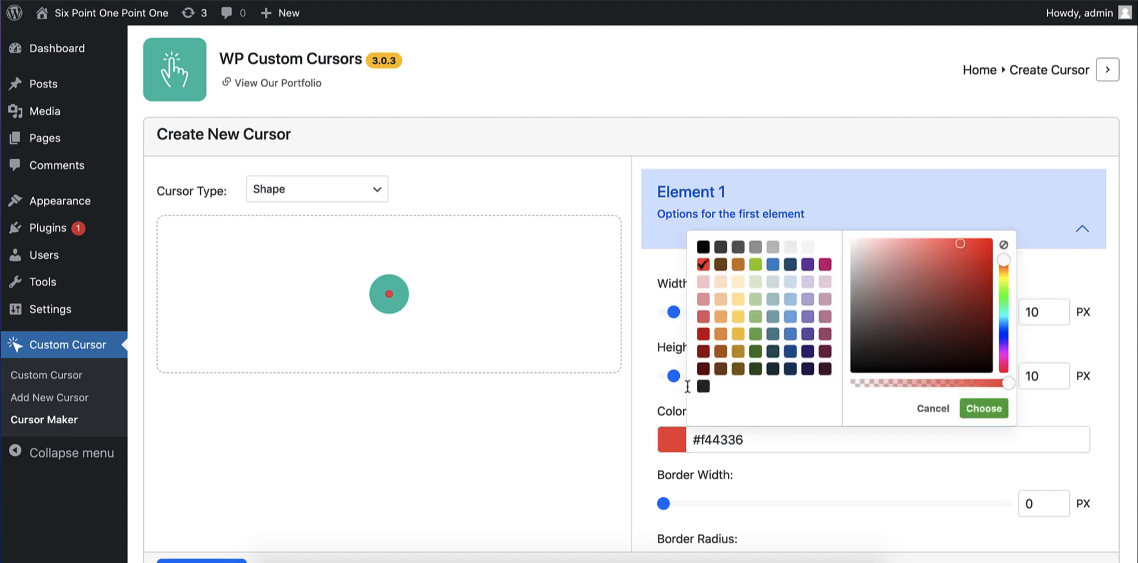
left_click(978, 408)
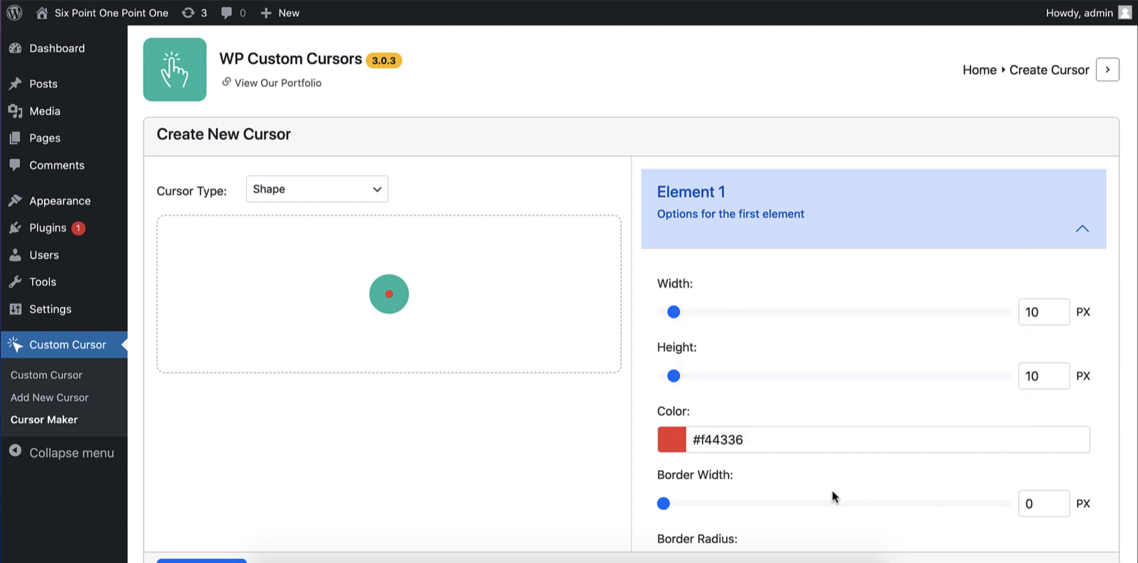
- Examine Element 1's border width, radius and color settings, its transition duration, and the available transition timing functions
scroll(831, 489, "down", 2)
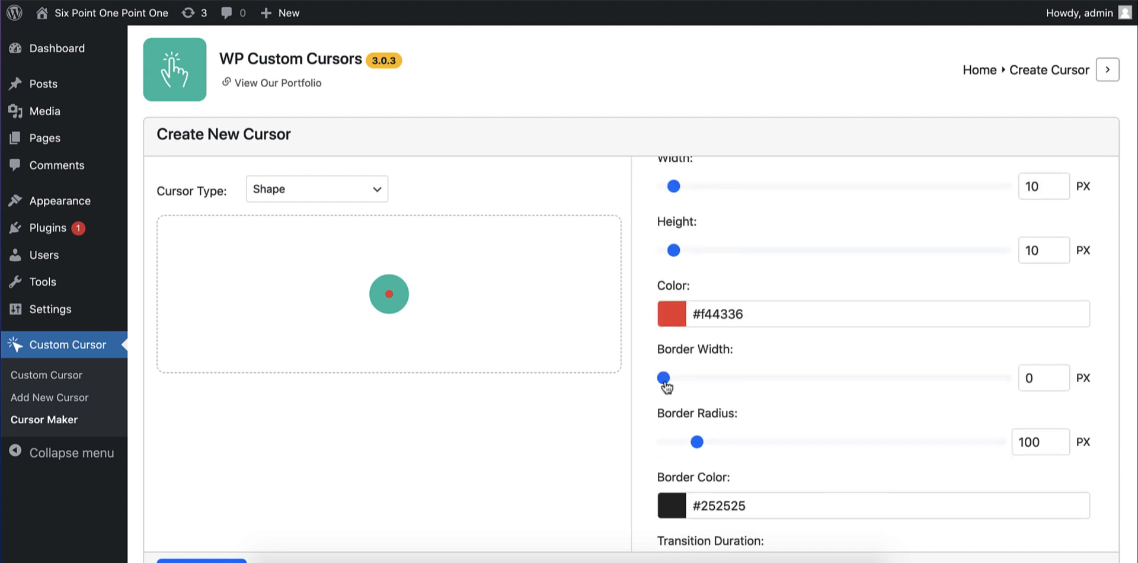
mouse_move(664, 378)
left_mouse_down()
mouse_move(729, 378)
mouse_move(660, 379)
left_mouse_up()
scroll(721, 433, "down", 2)
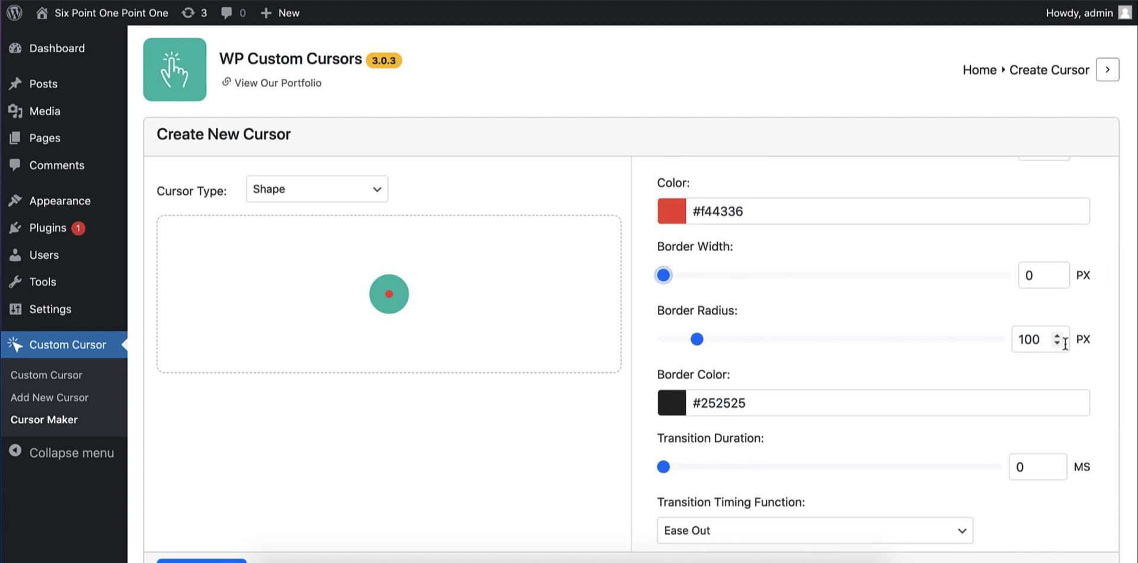
scroll(790, 374, "down", 2)
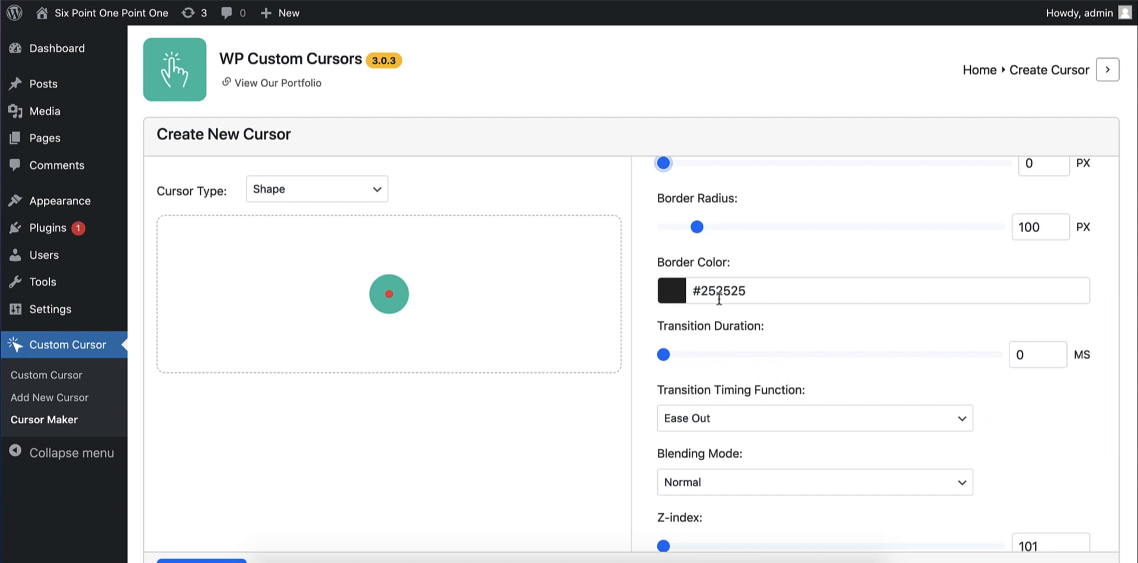
scroll(705, 320, "down", 2)
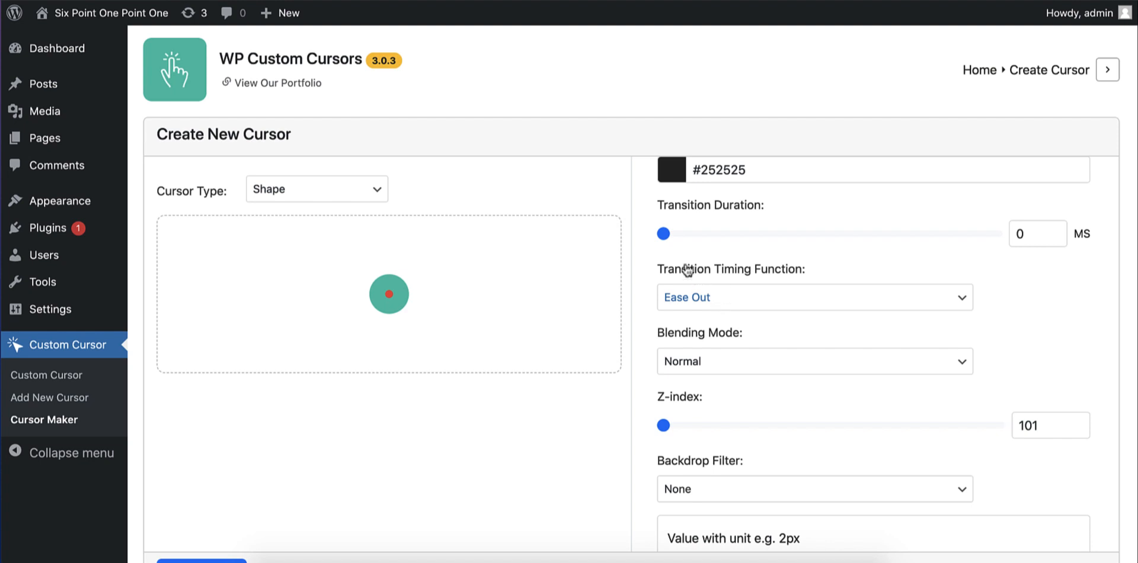
left_click(733, 307)
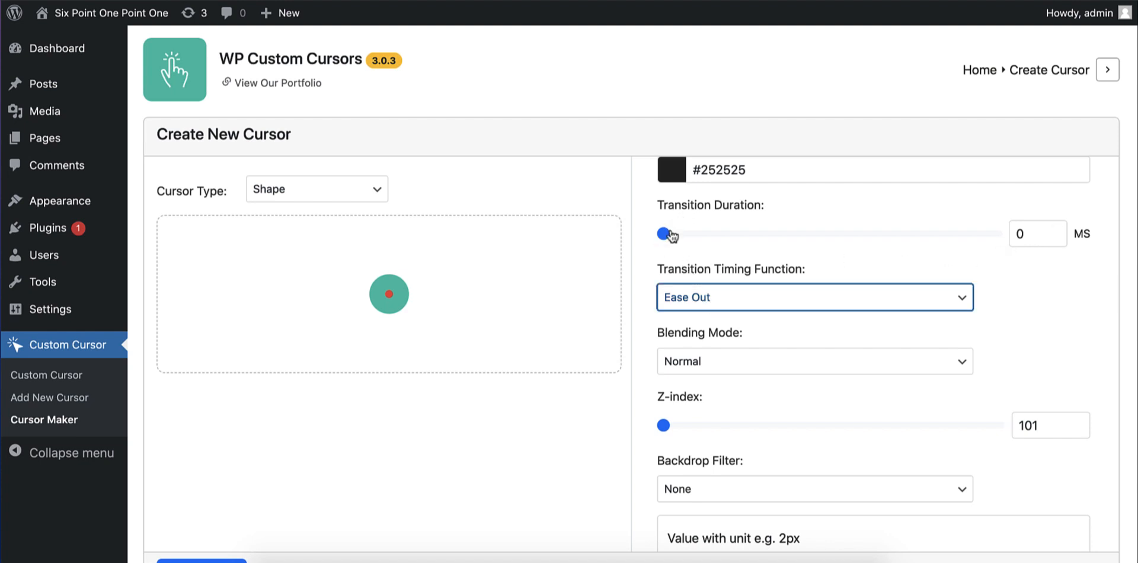
left_click(779, 295)
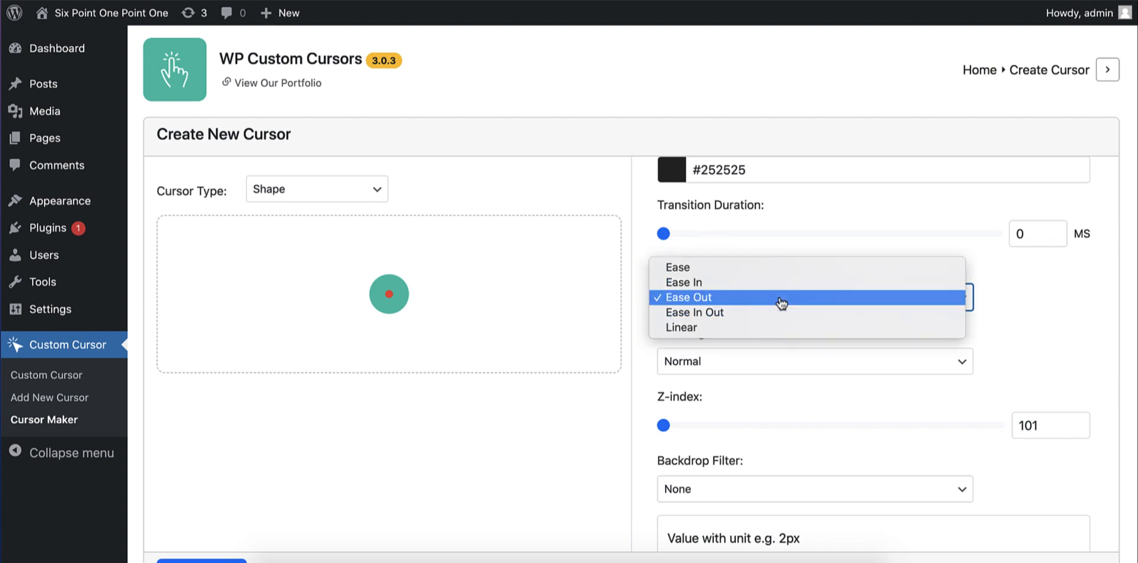
left_click(674, 304)
scroll(659, 370, "down", 2)
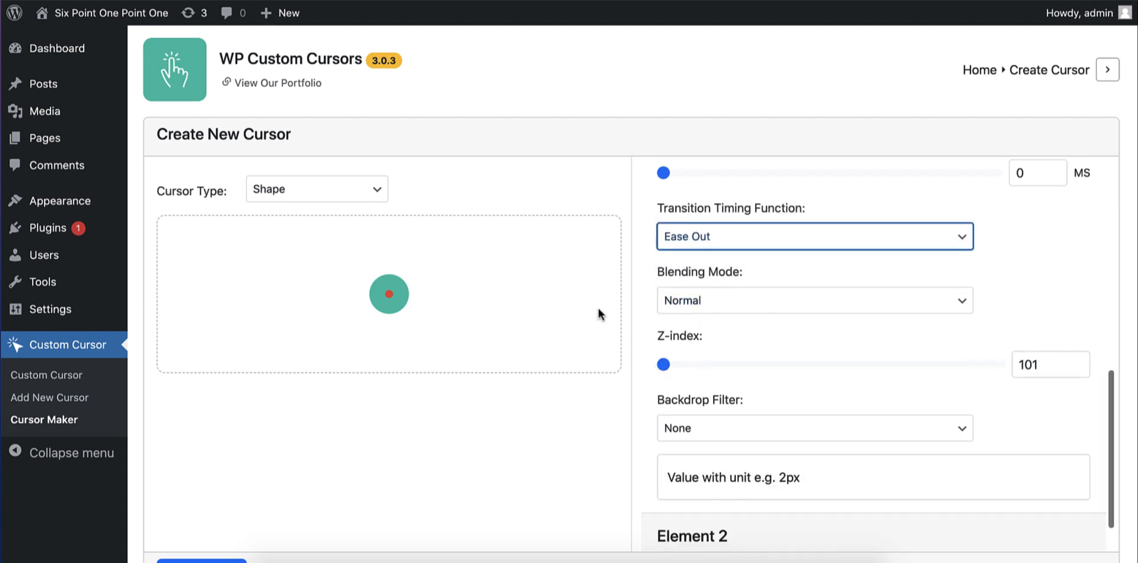
- Set the blending mode of Element 1 to Multiply
left_click(720, 303)
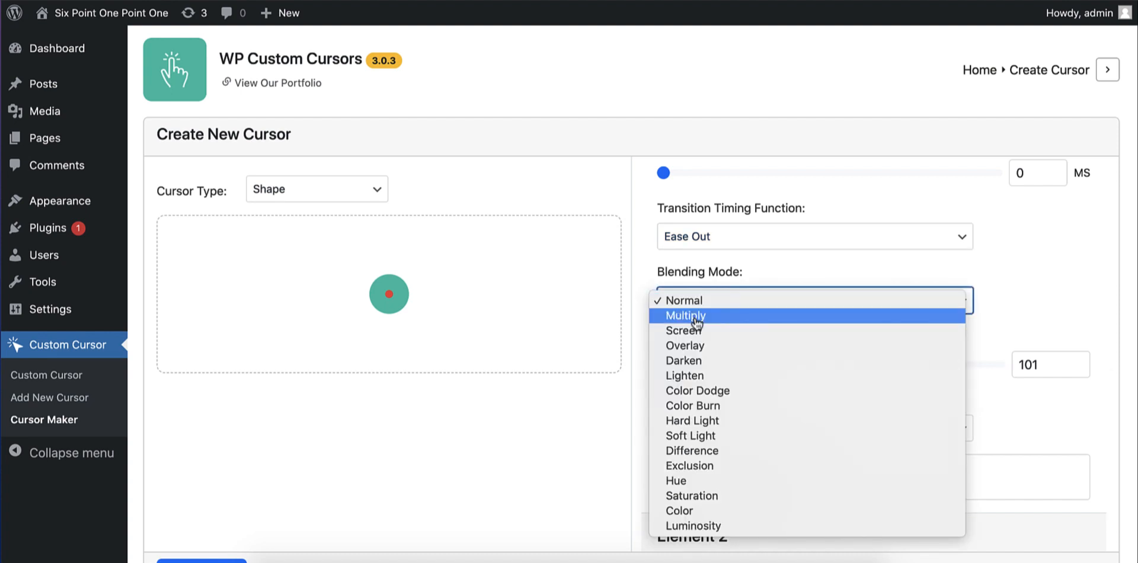
left_click(697, 315)
scroll(638, 332, "down", 1)
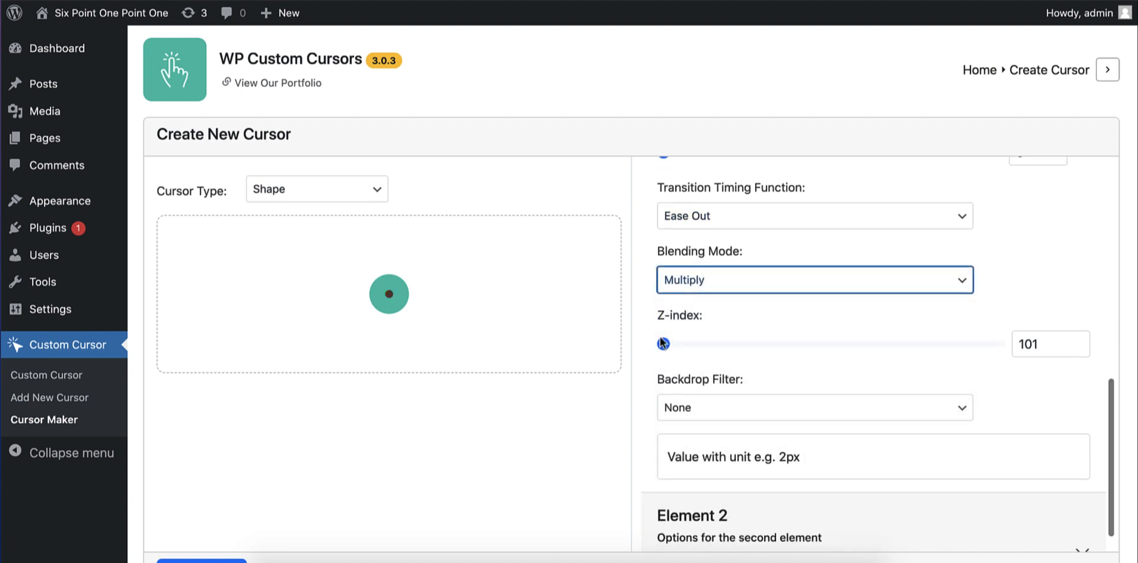
scroll(778, 435, "down", 1)
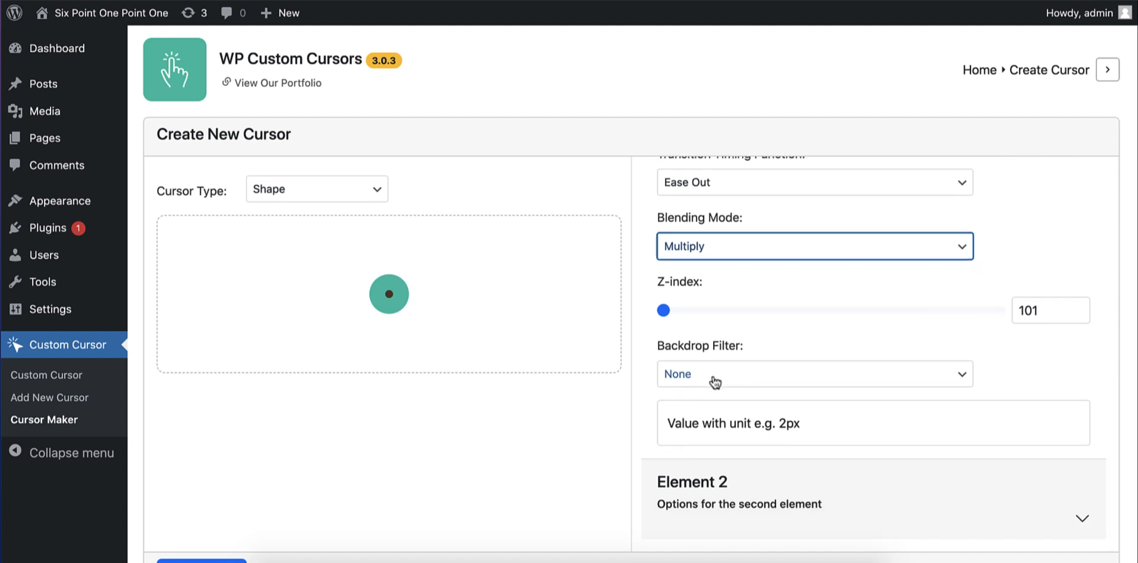
- Set the color of Element 2 to semi-transparent blue, rgba(41, 134, 204, 0.693)
scroll(715, 382, "up", 10)
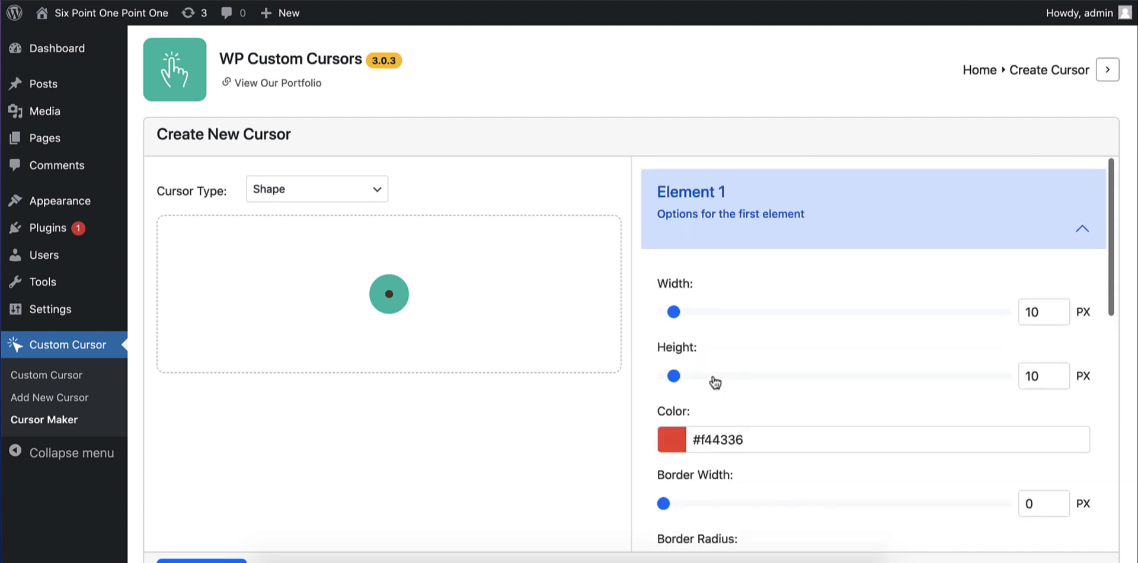
left_click(1070, 244)
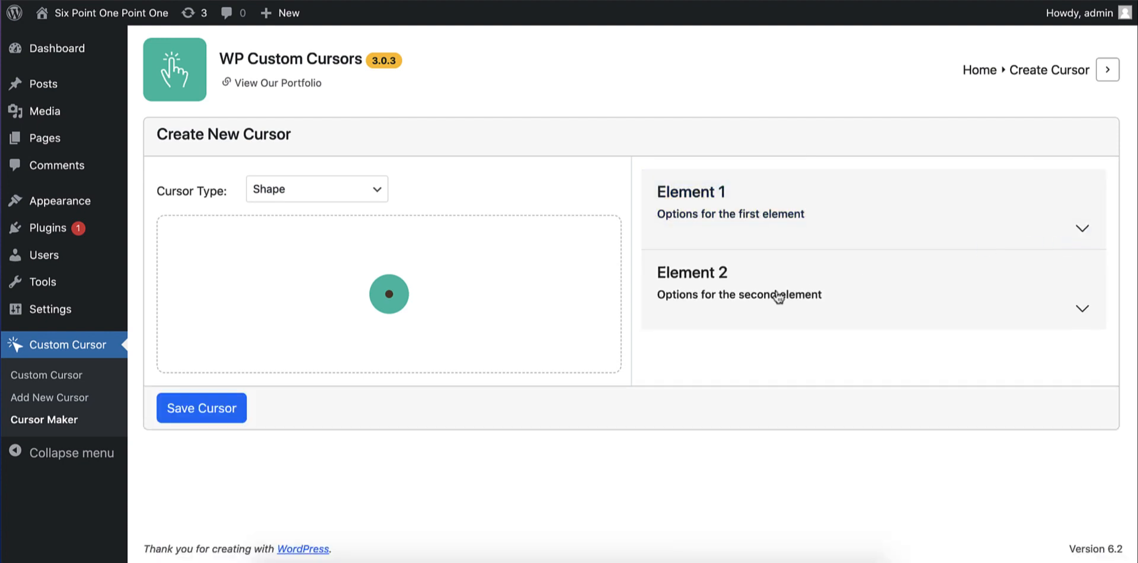
left_click(940, 327)
scroll(810, 354, "down", 3)
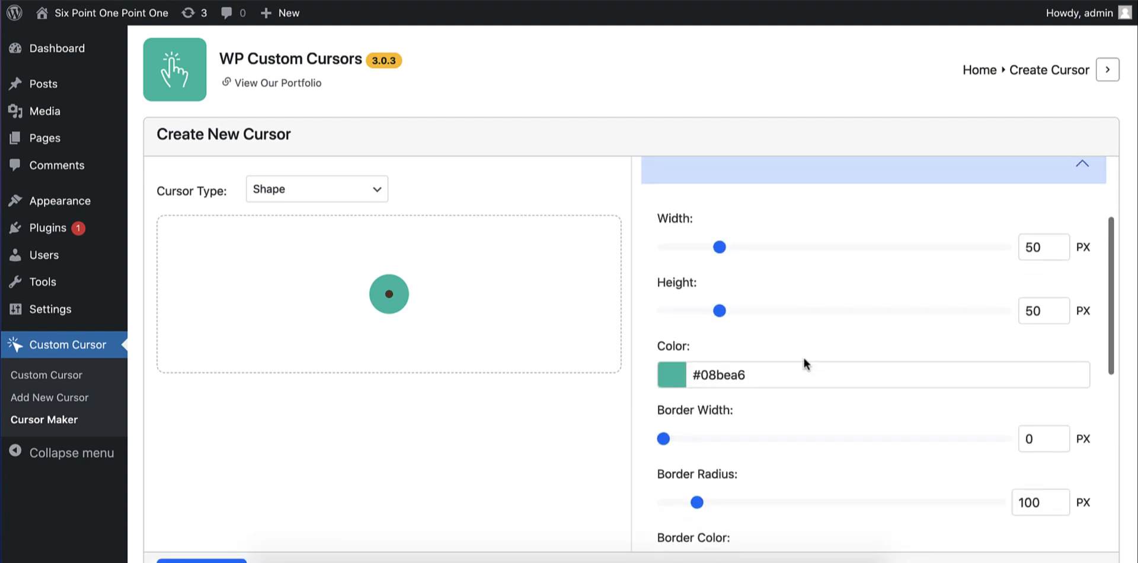
left_click(679, 384)
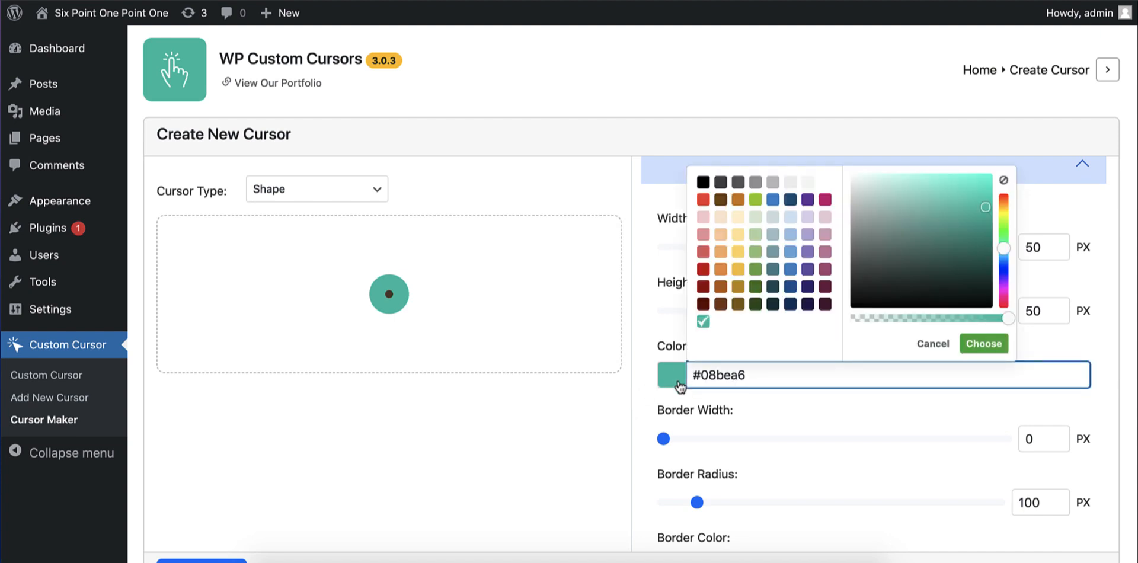
left_click(773, 200)
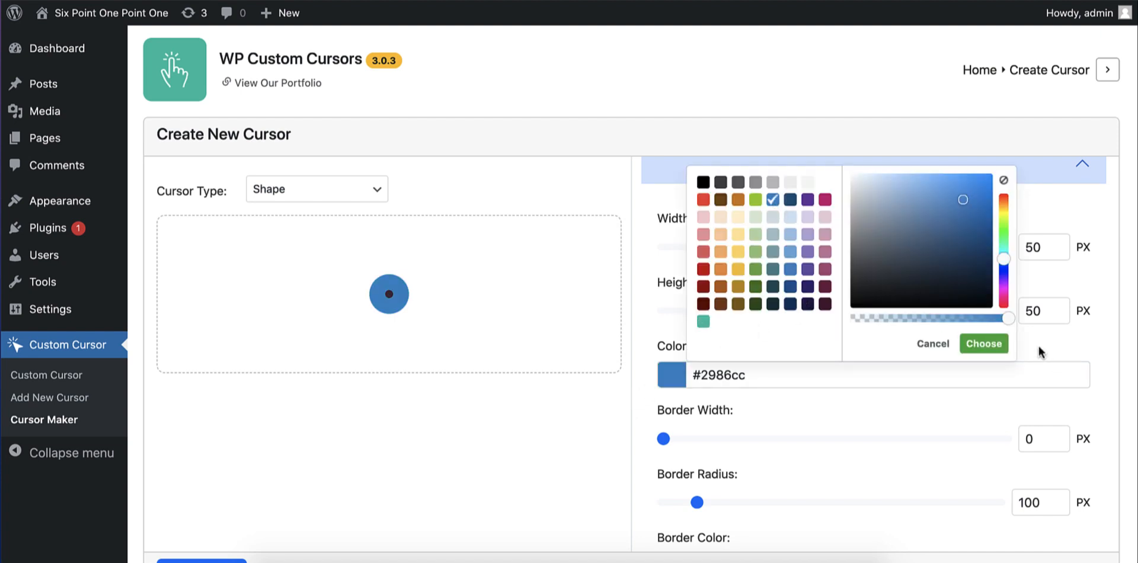
left_click_drag(1008, 324, 962, 325)
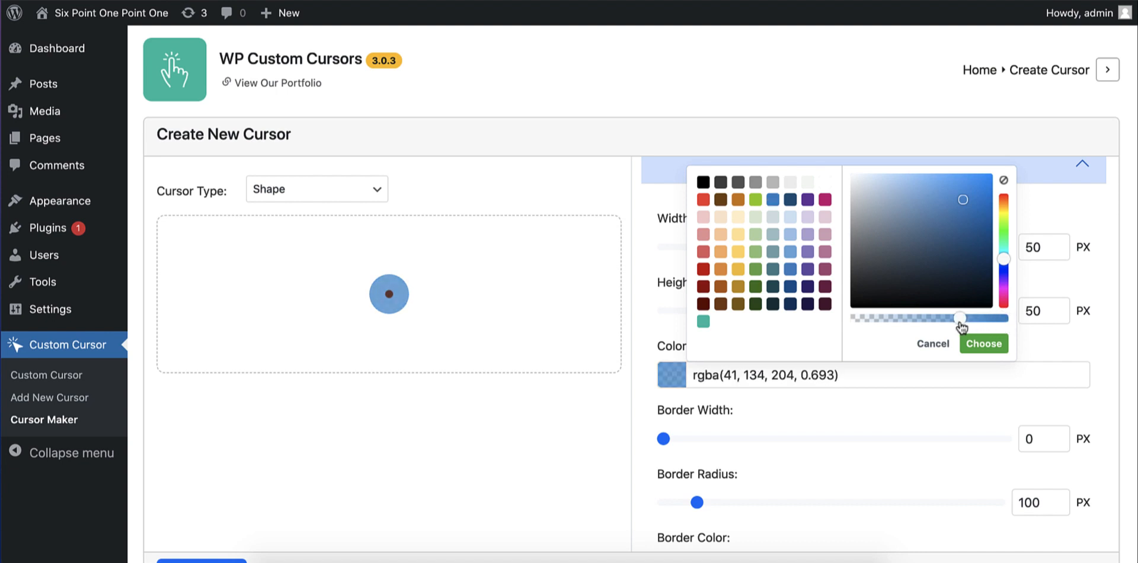
left_click(983, 344)
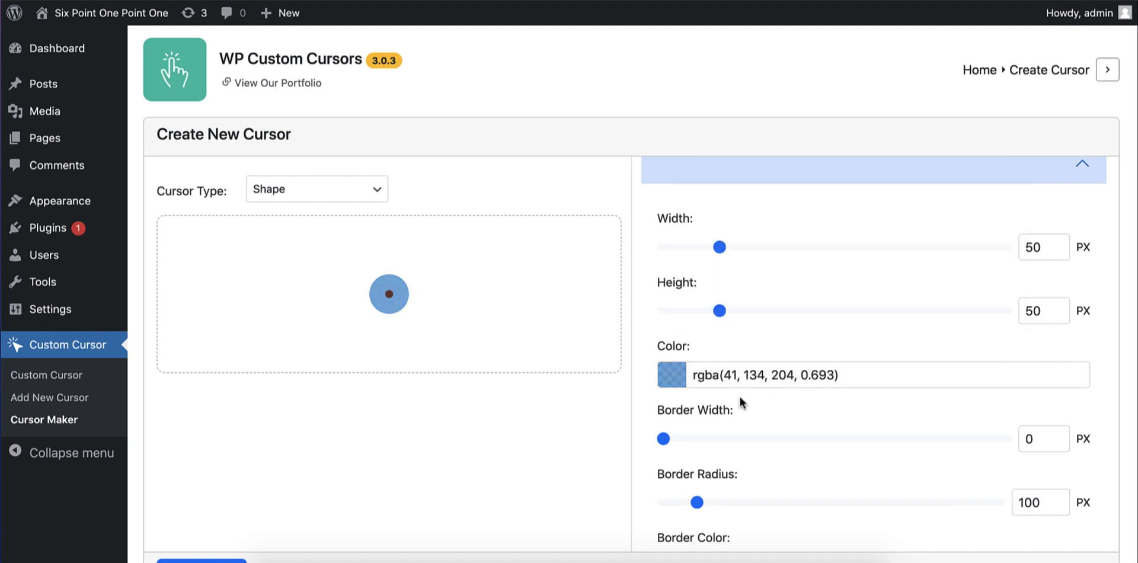
- Set both the width and the height of Element 2 to 60 px
scroll(740, 397, "down", 4)
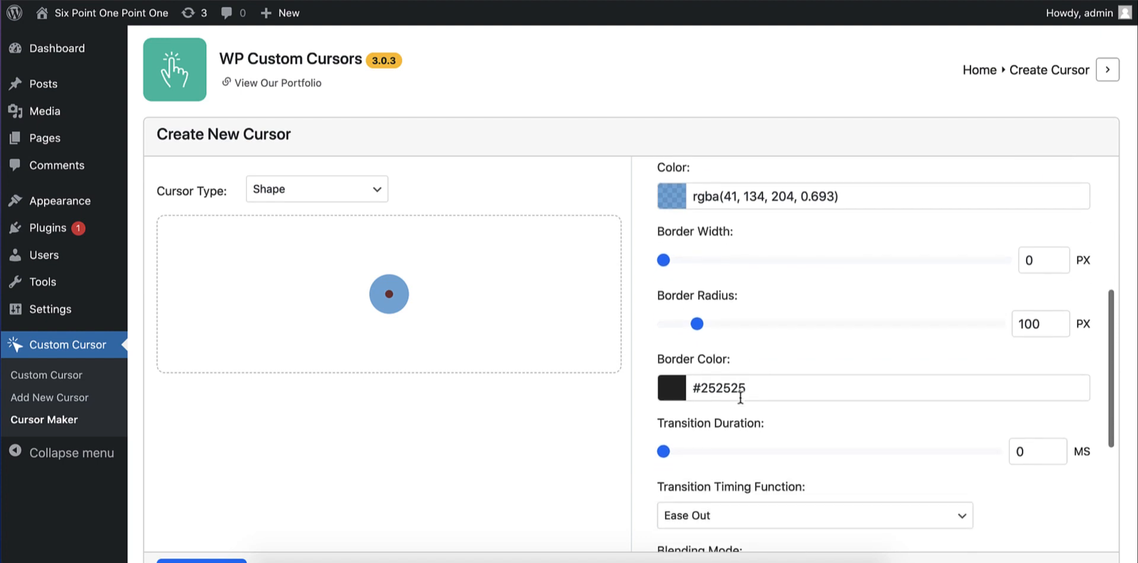
scroll(740, 398, "up", 6)
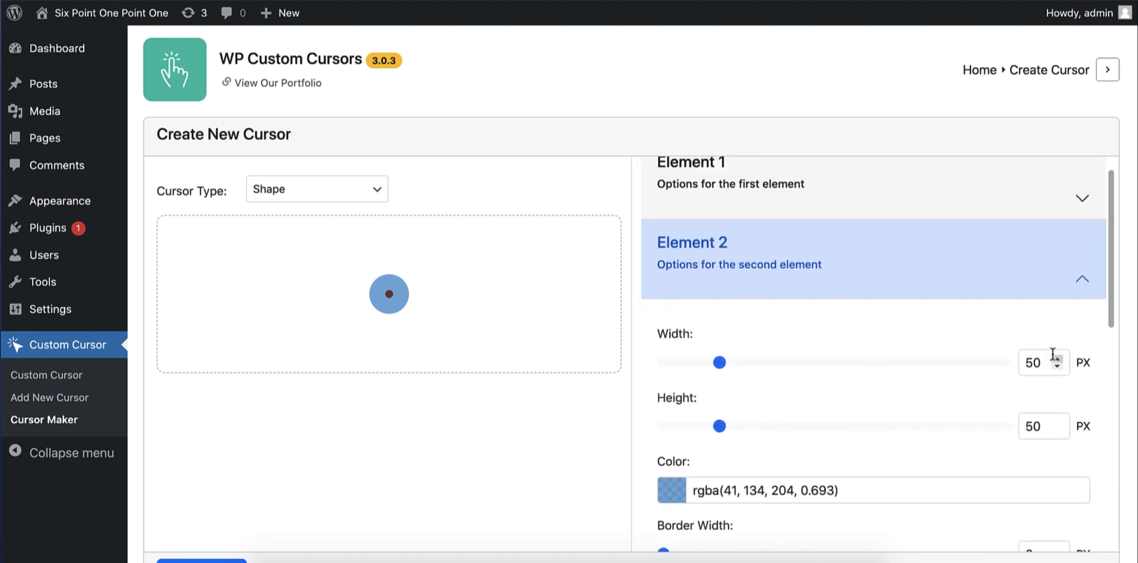
left_click_drag(1033, 362, 1002, 368)
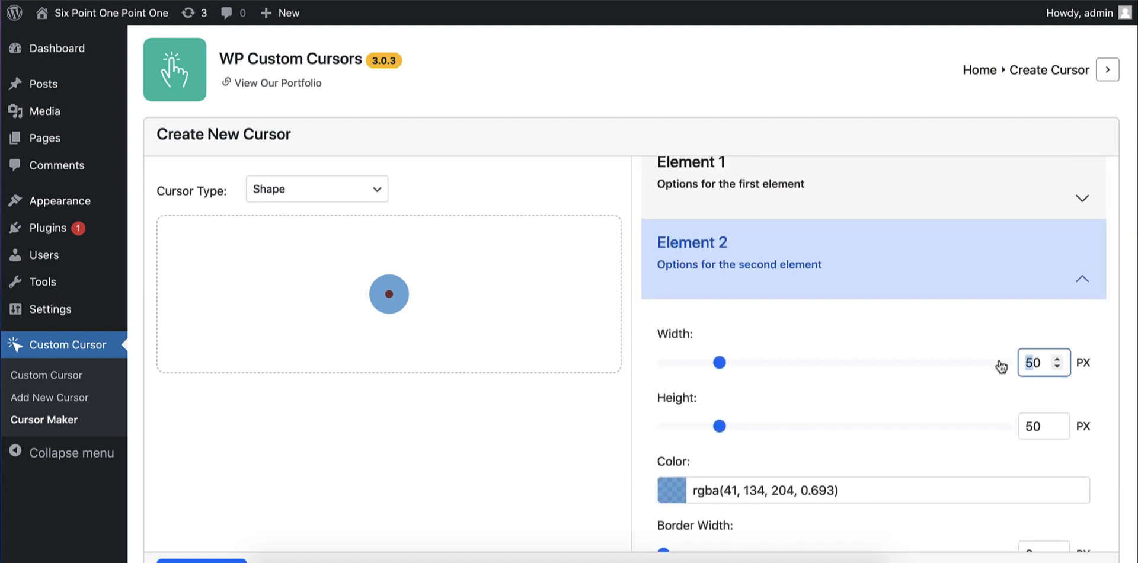
type("6")
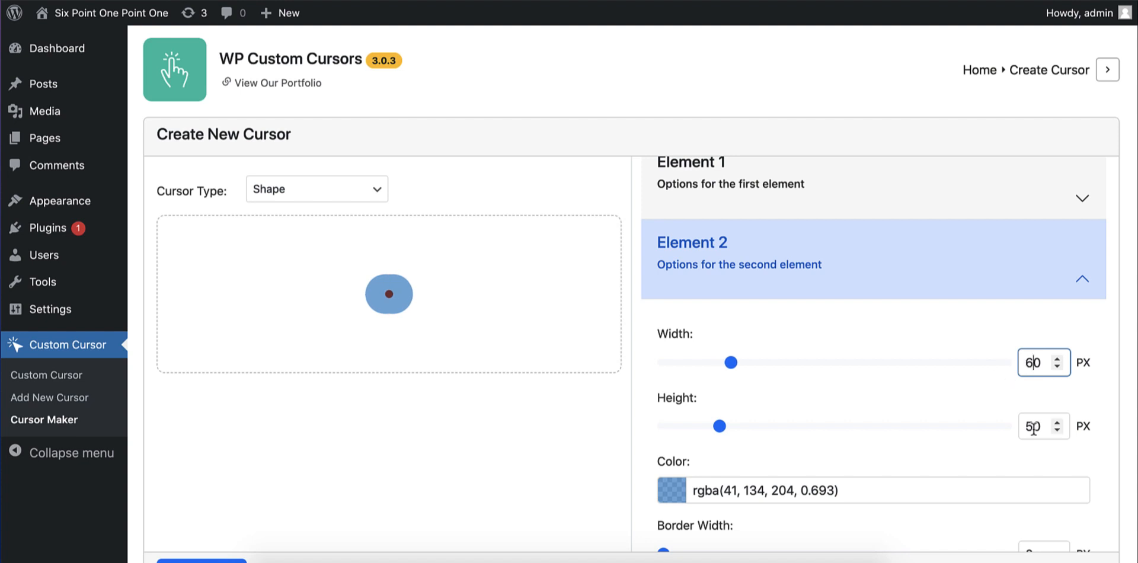
left_click_drag(1033, 427, 994, 428)
type("6")
scroll(764, 430, "down", 4)
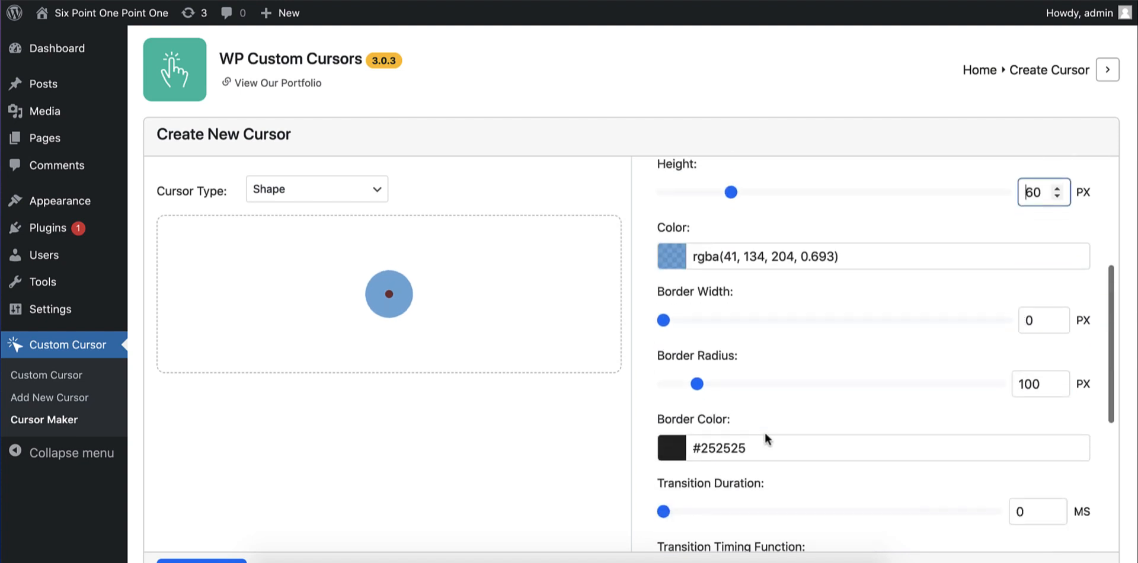
- Set Element 2's transition duration to 300 ms, keeping the Ease Out timing function and Normal blending mode
scroll(763, 430, "down", 4)
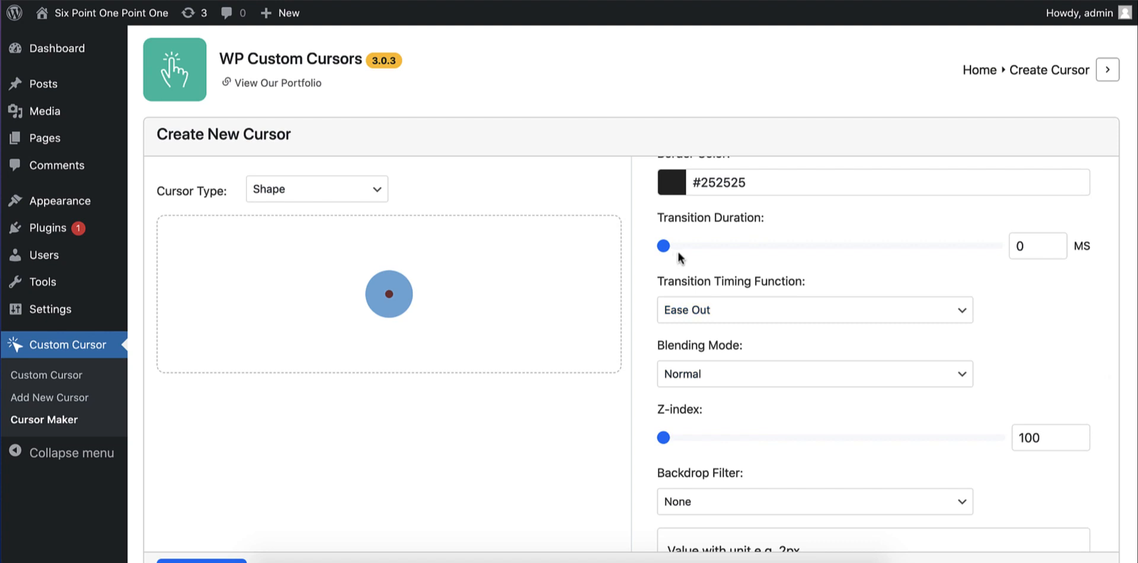
left_click(1019, 247)
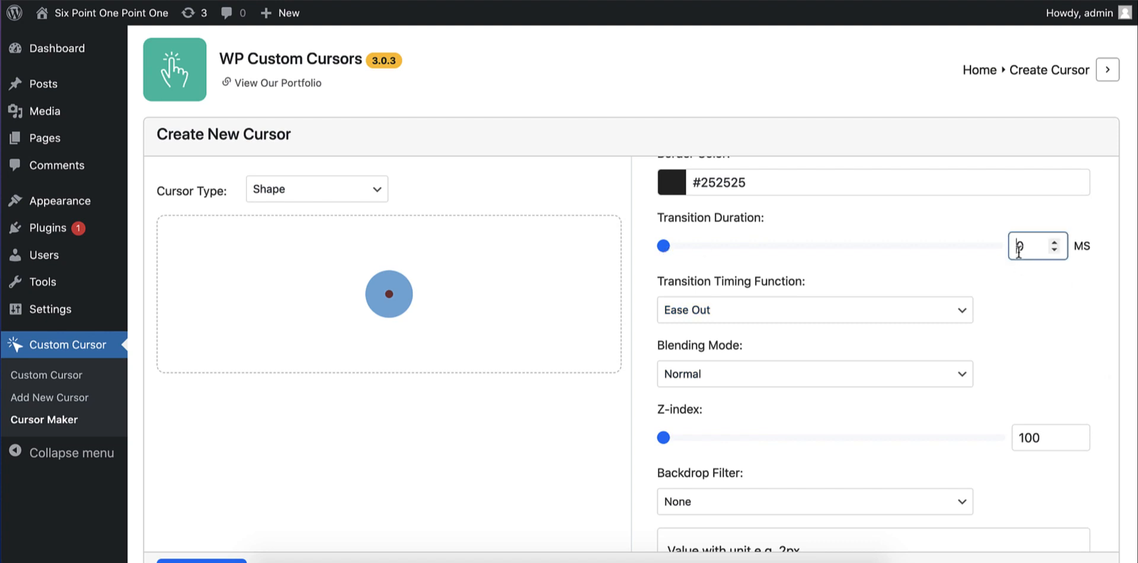
type("300")
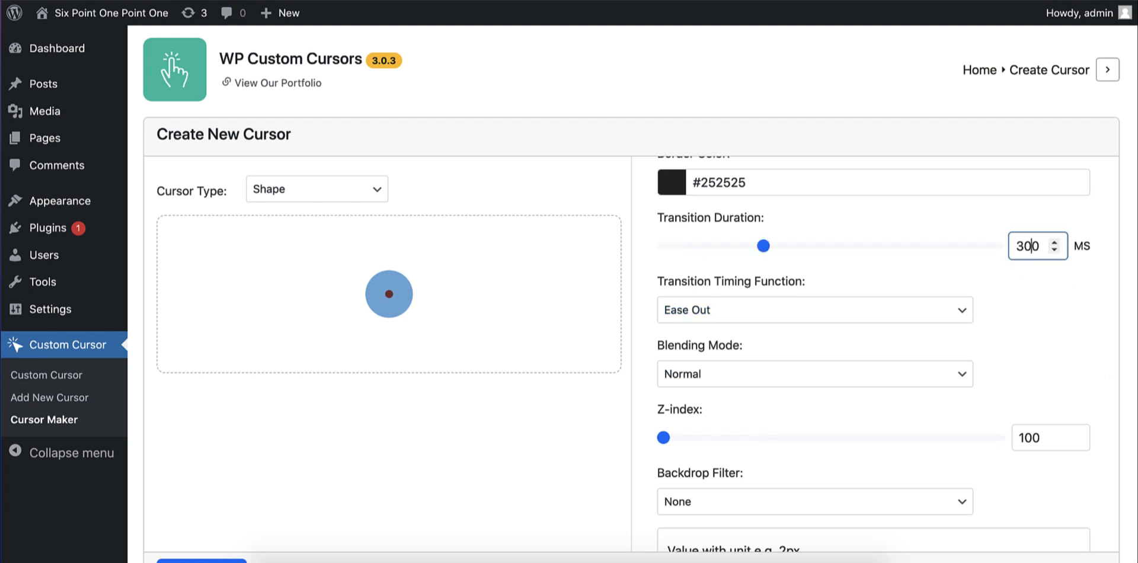
left_click(763, 310)
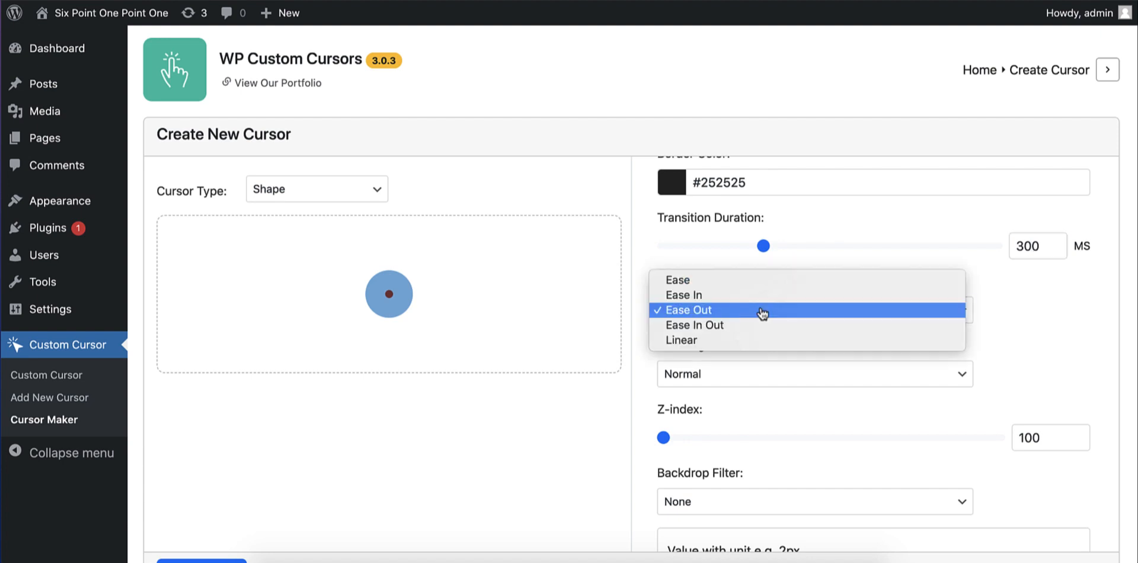
left_click(700, 310)
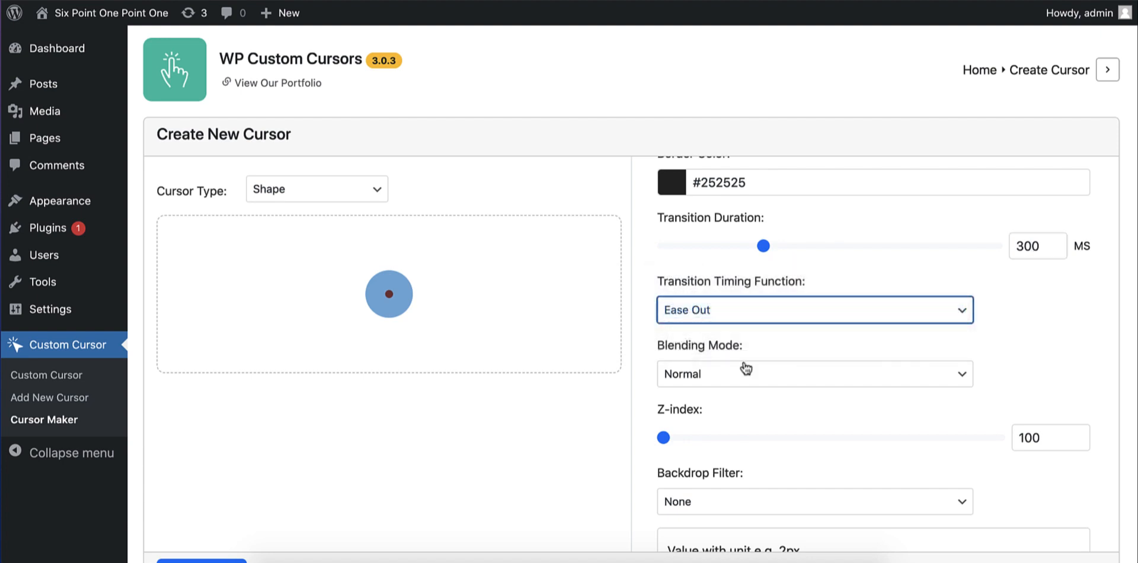
left_click(865, 379)
left_click(867, 383)
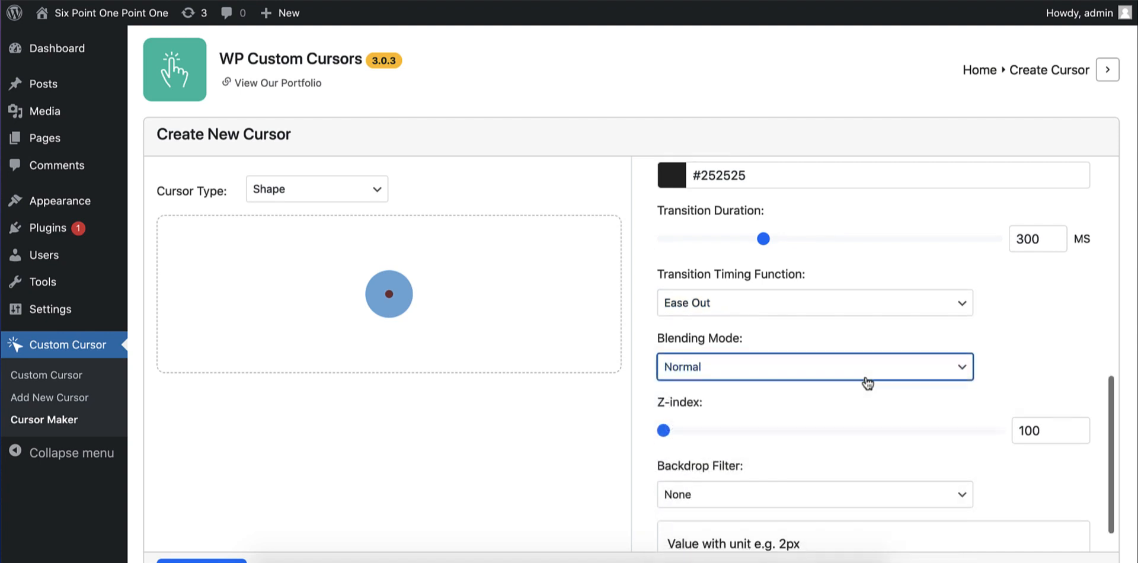
- Apply a Blur backdrop filter with a value of 3px to Element 2
scroll(866, 383, "down", 2)
left_click(703, 456)
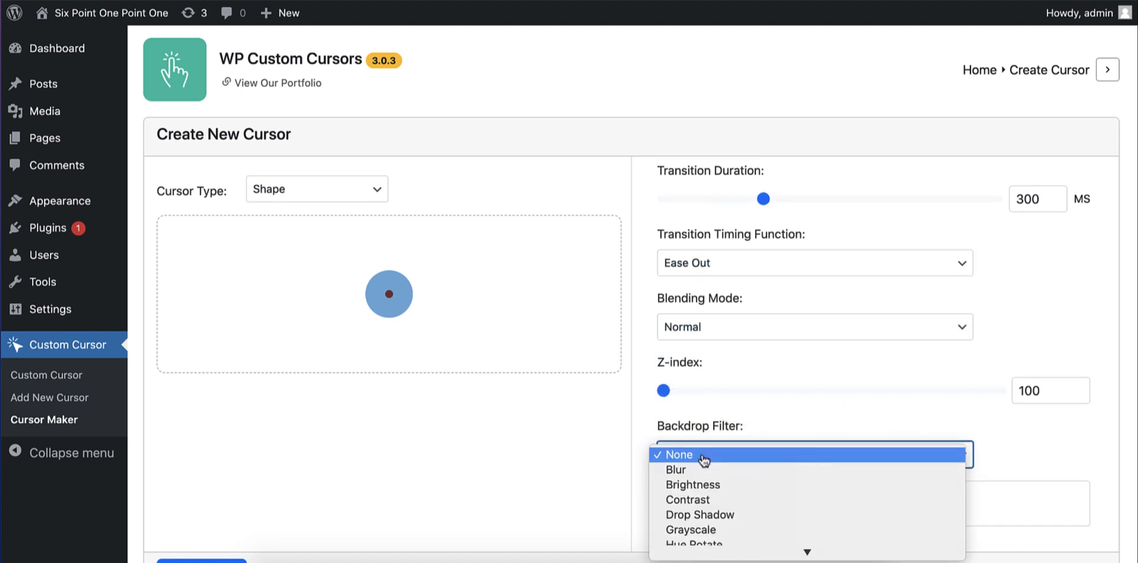
scroll(704, 458, "down", 3)
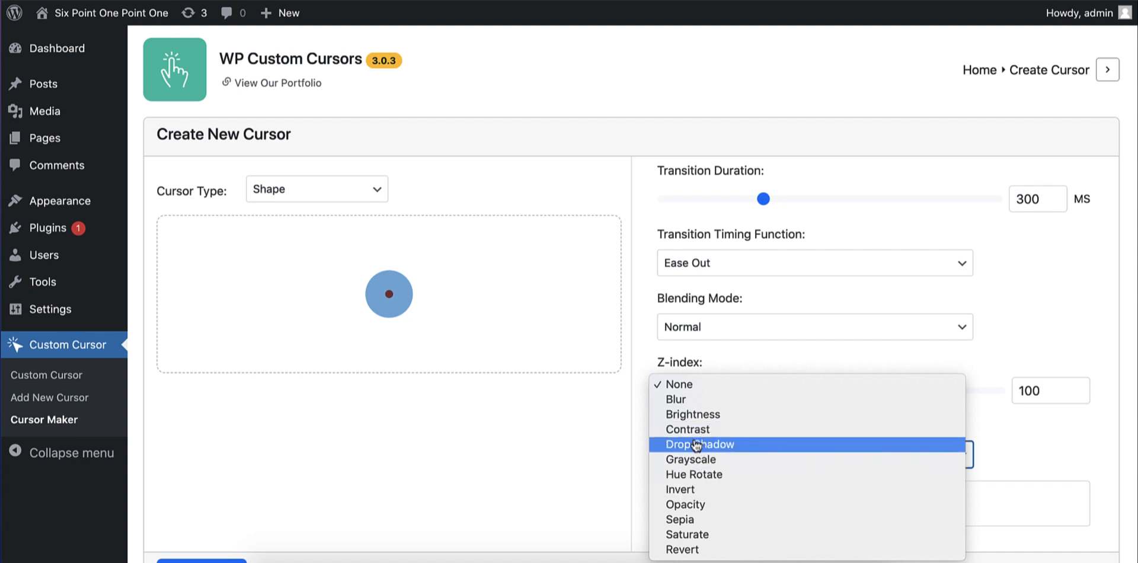
left_click(689, 399)
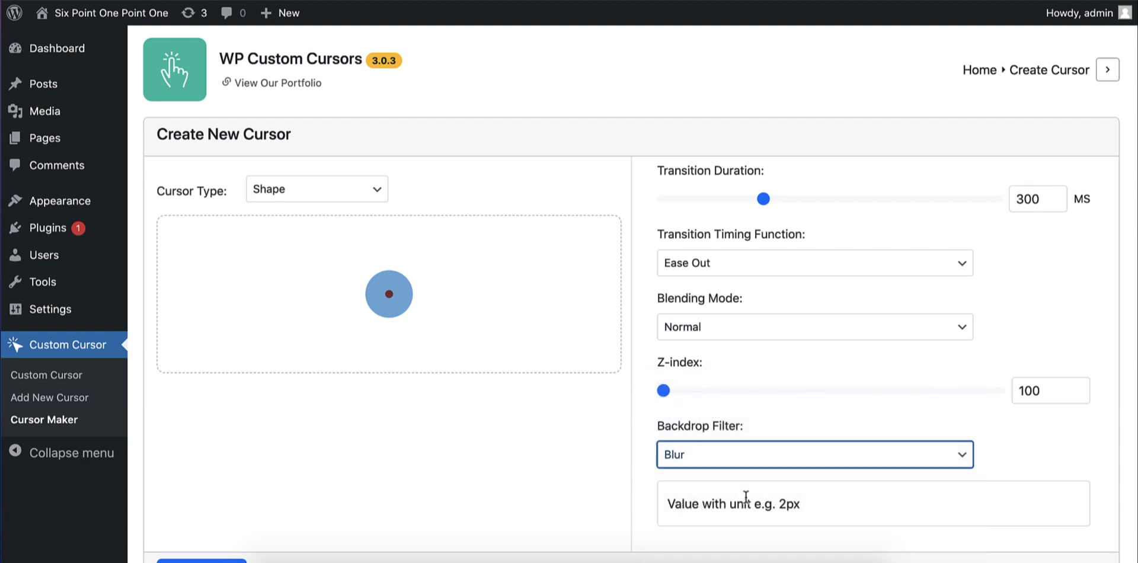
left_click(747, 499)
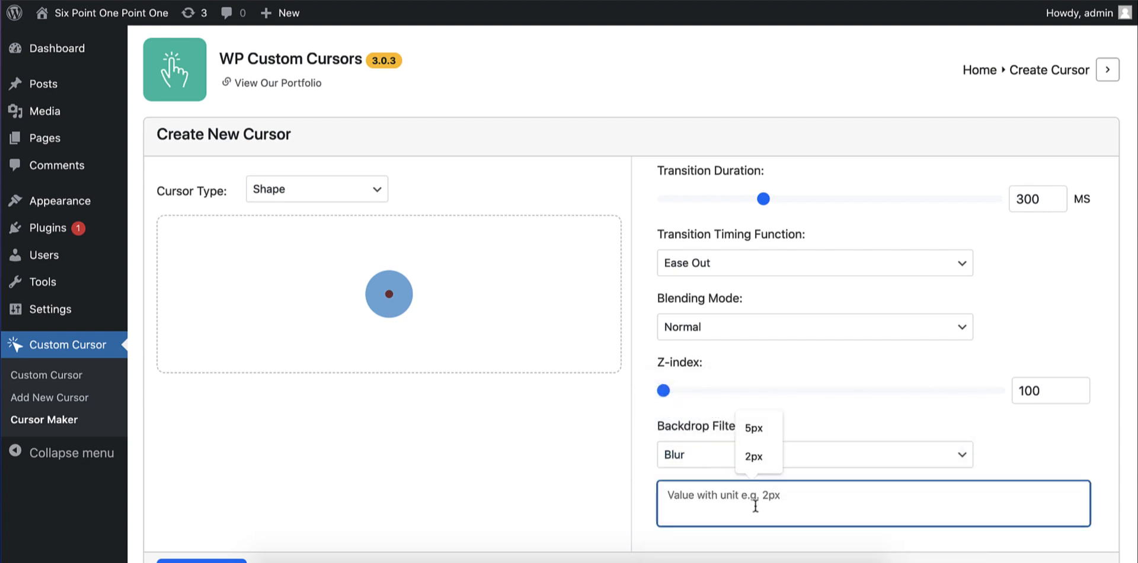
type("3")
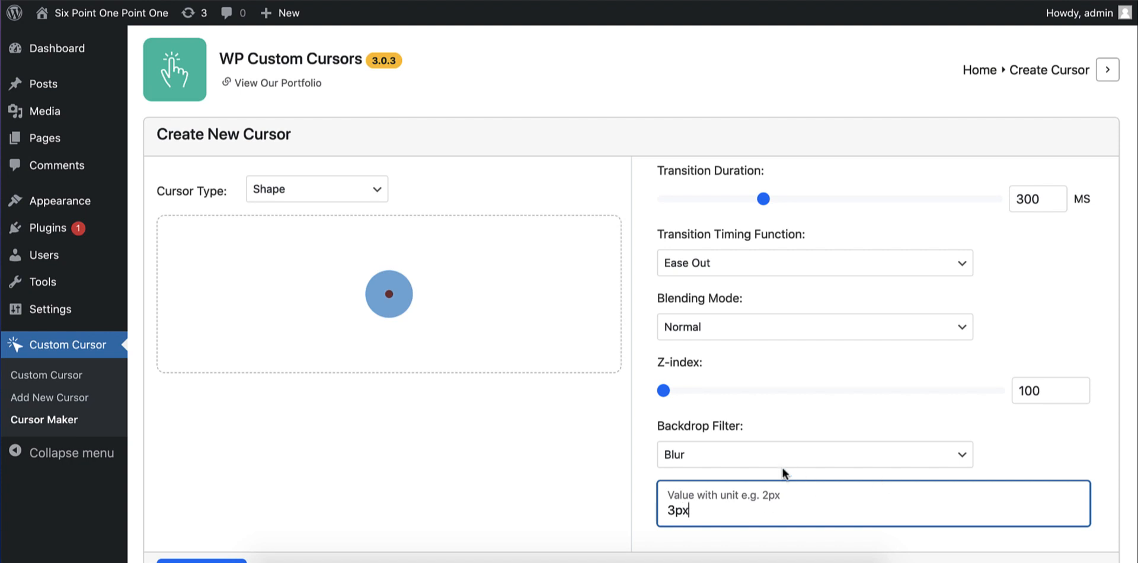
scroll(784, 472, "down", 2)
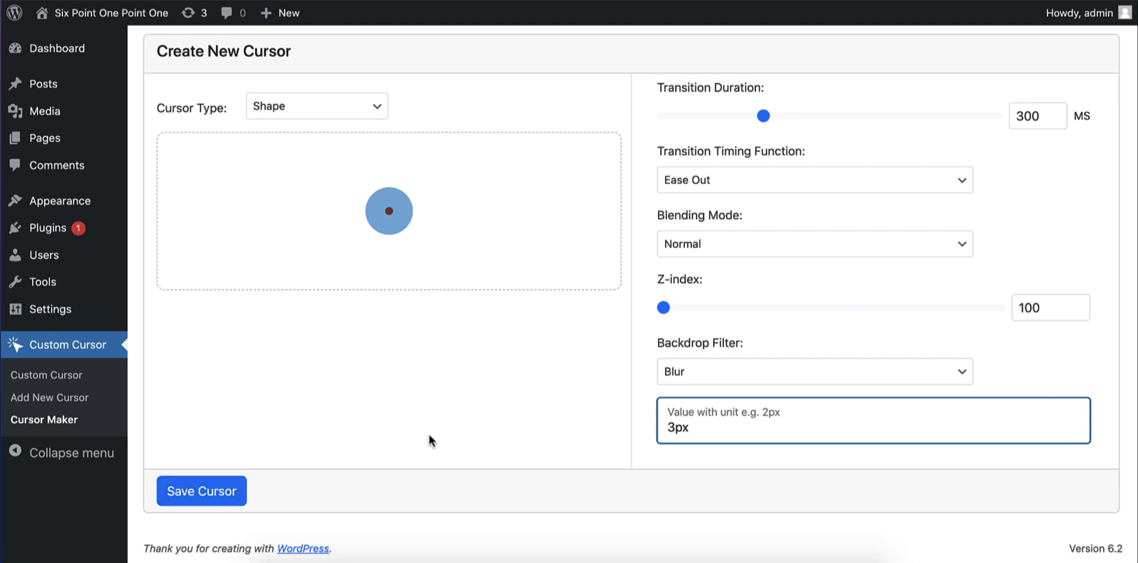
- Change the color of Element 1 to dark red, #cc0000
scroll(428, 432, "up", 2)
scroll(919, 335, "up", 3)
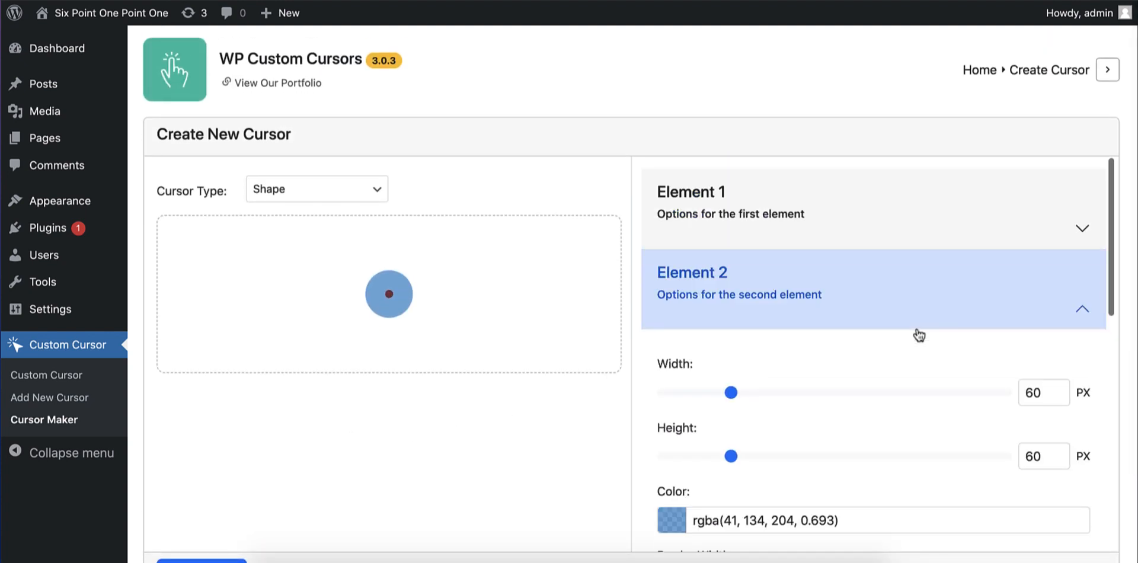
left_click(861, 224)
scroll(647, 377, "down", 3)
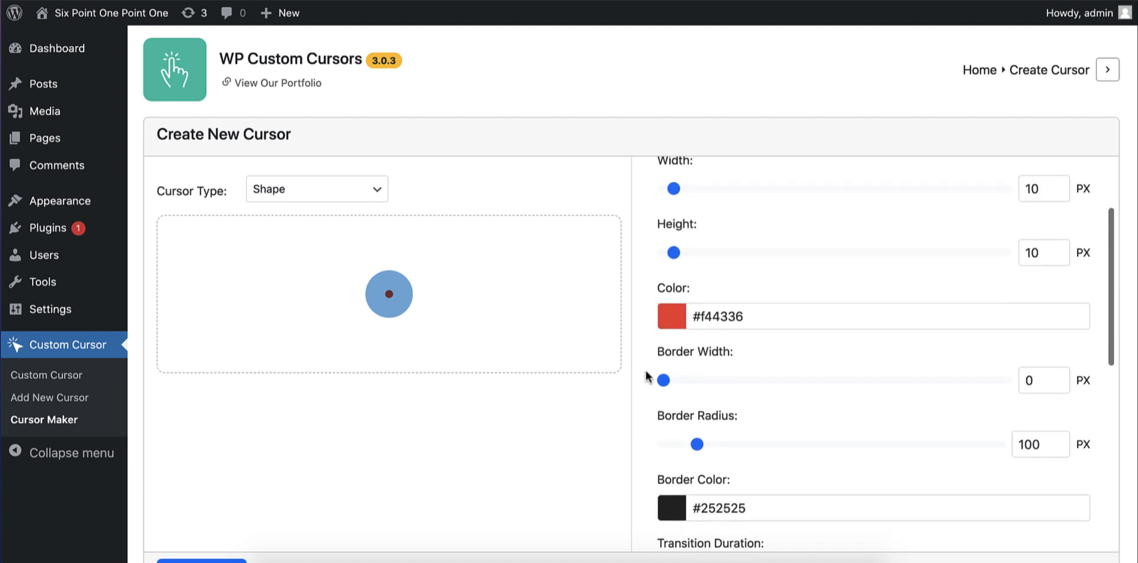
left_click(676, 316)
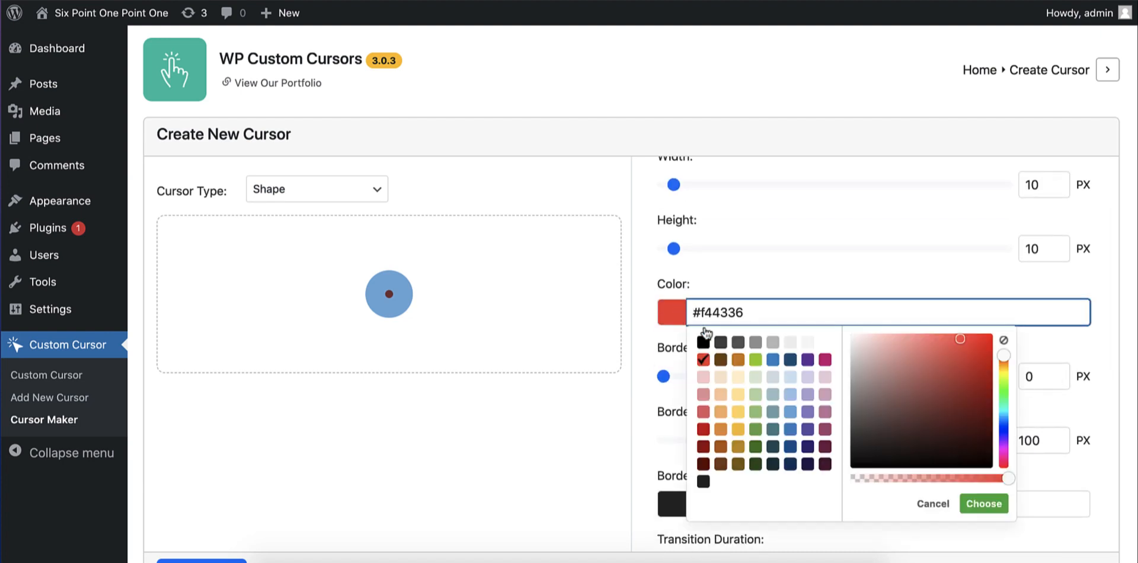
left_click(754, 360)
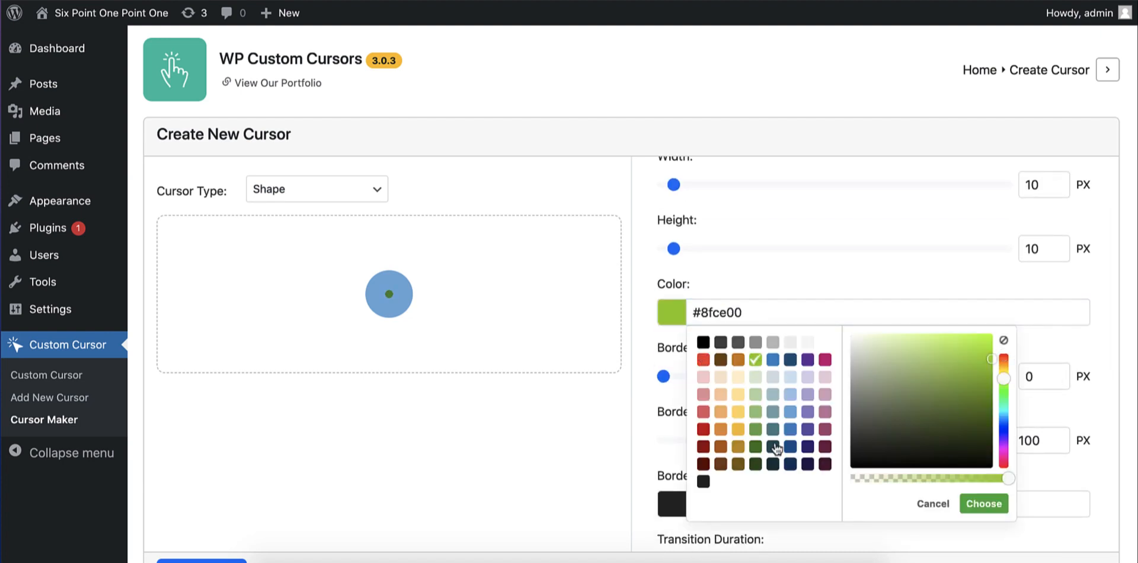
left_click(703, 429)
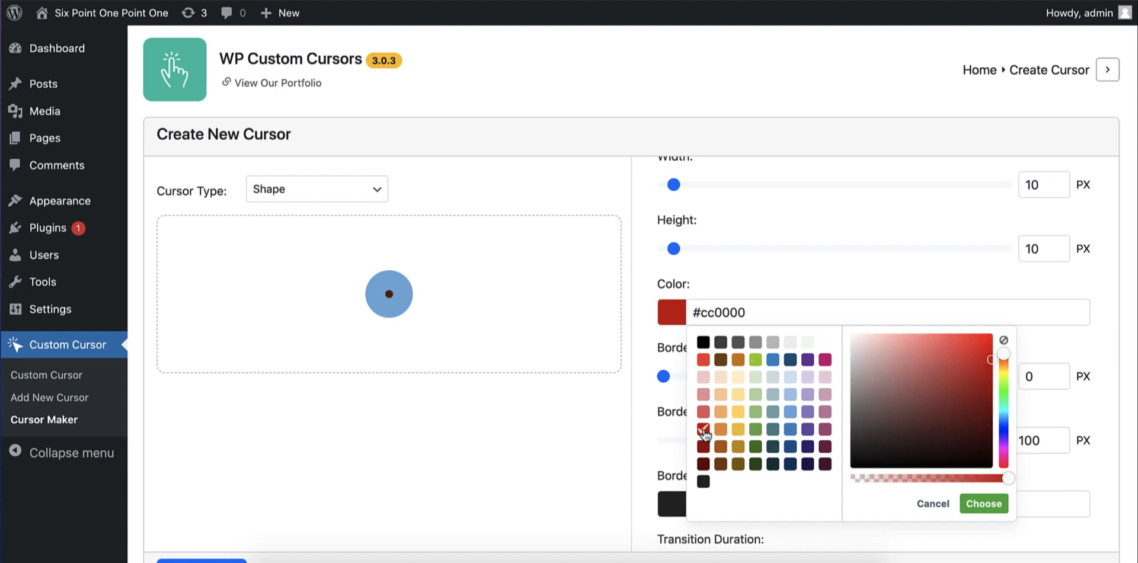
left_click(648, 363)
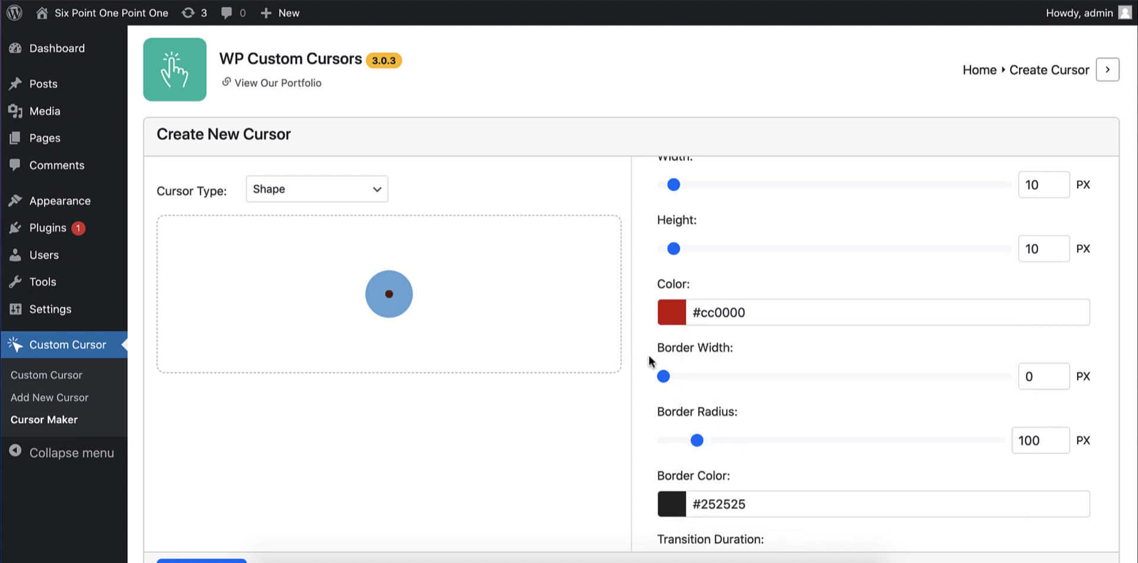
- Set the blending mode of Element 1 to Normal and save the custom shape cursor
scroll(756, 500, "down", 8)
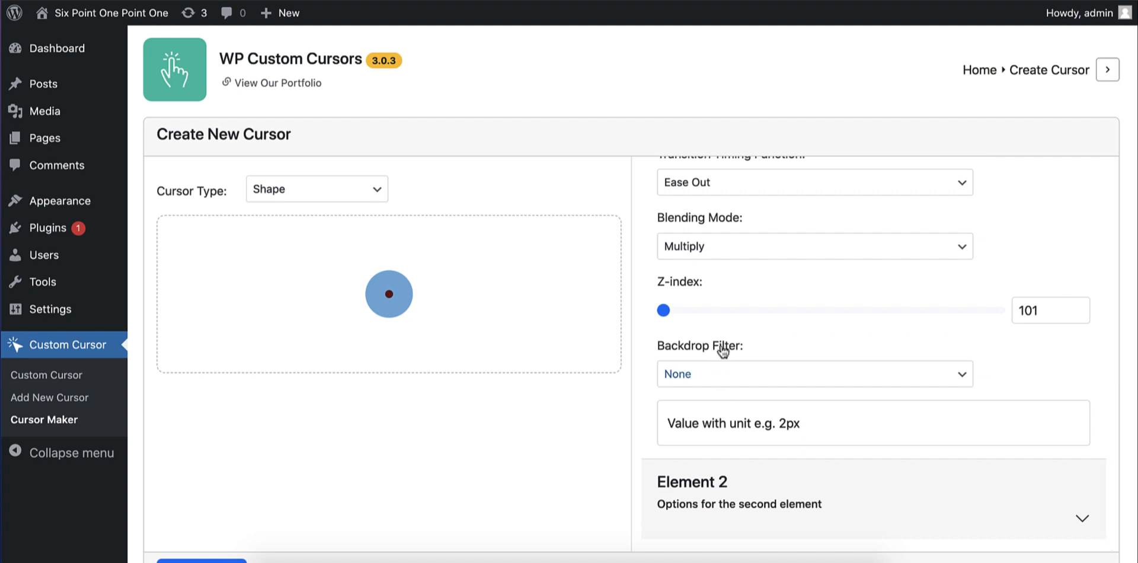
left_click(717, 258)
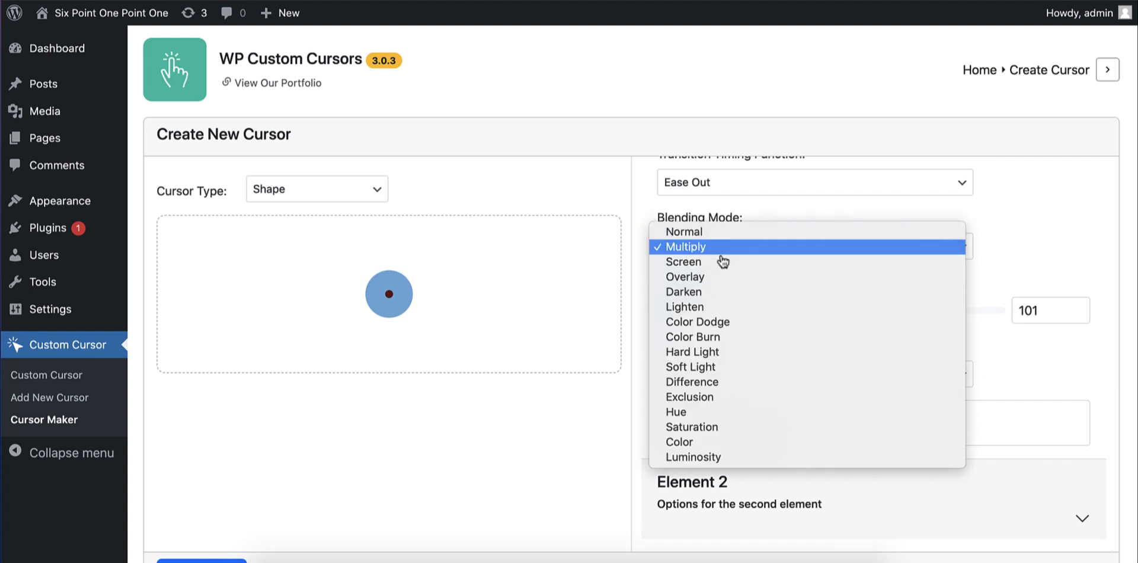
left_click(692, 234)
scroll(294, 385, "down", 2)
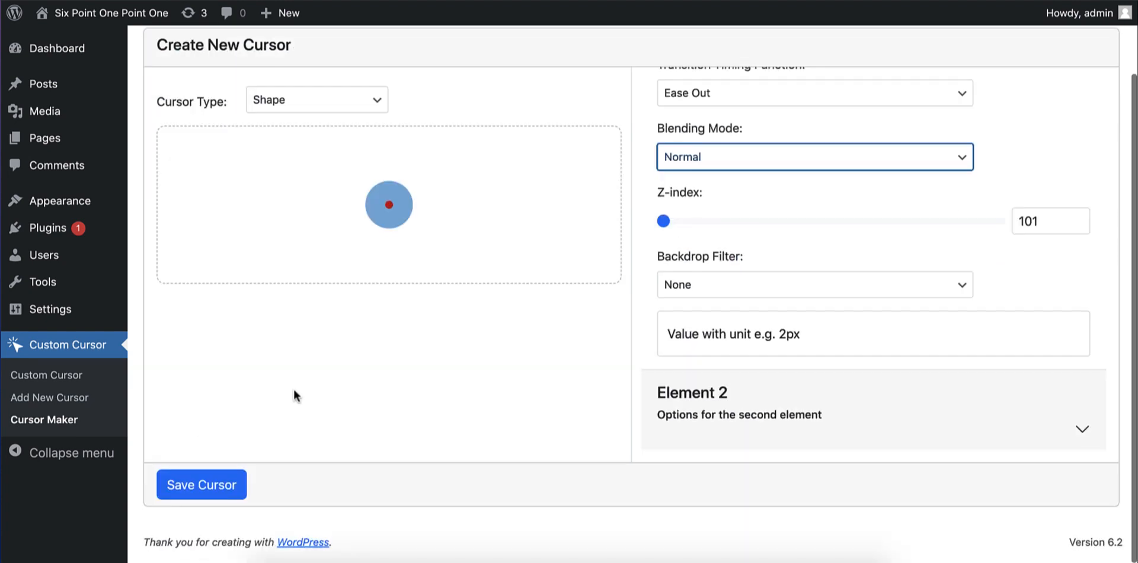
left_click(210, 504)
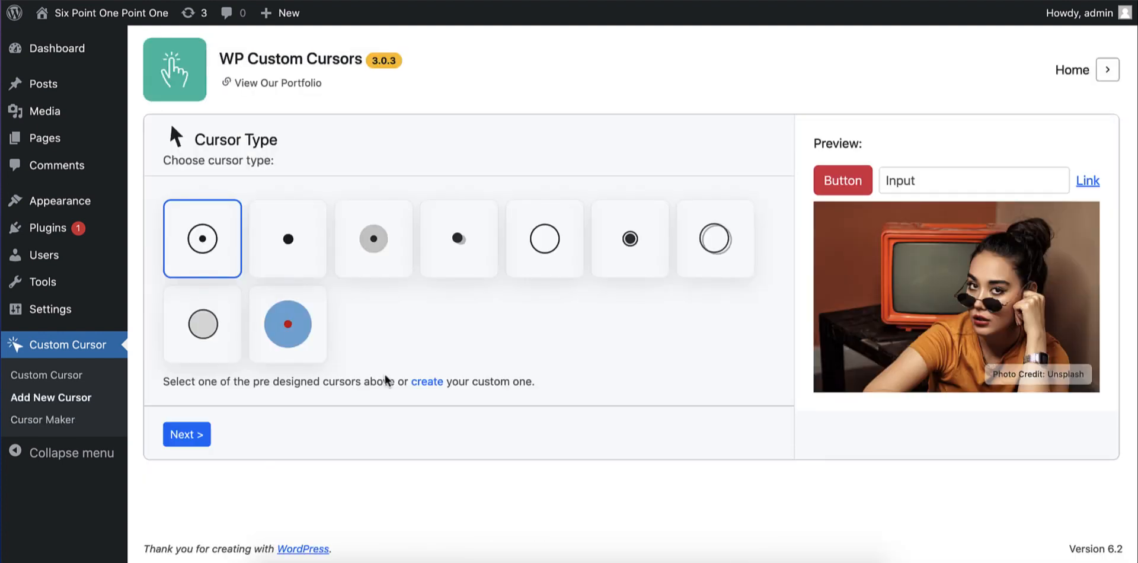
- Choose the newly made blue and red cursor as the cursor type and advance to Activation, keeping the default cursor and hover options
mouse_move(314, 333)
left_click(291, 343)
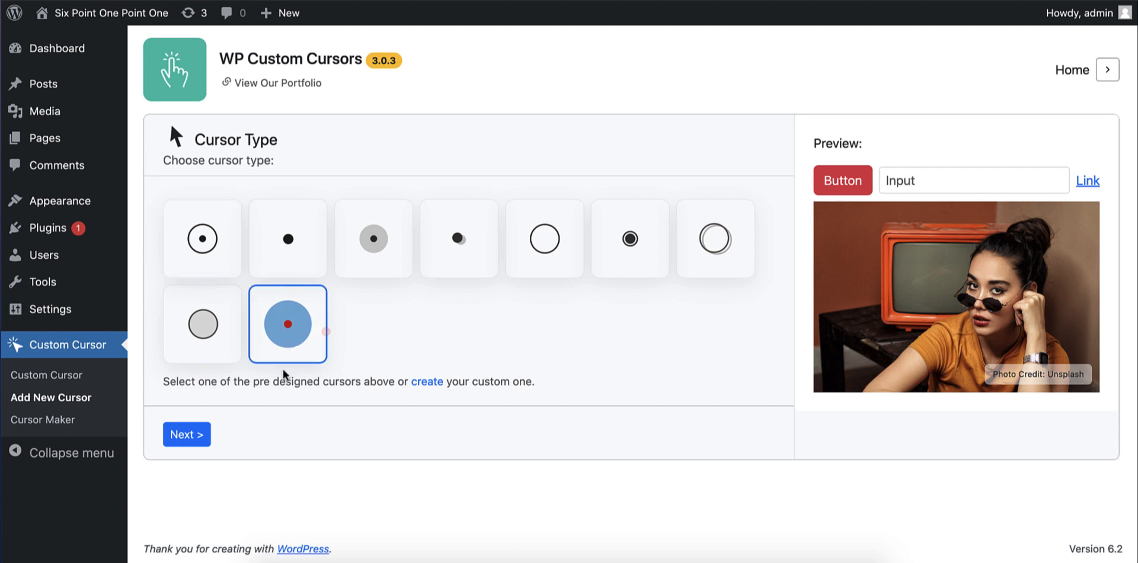
left_click(181, 435)
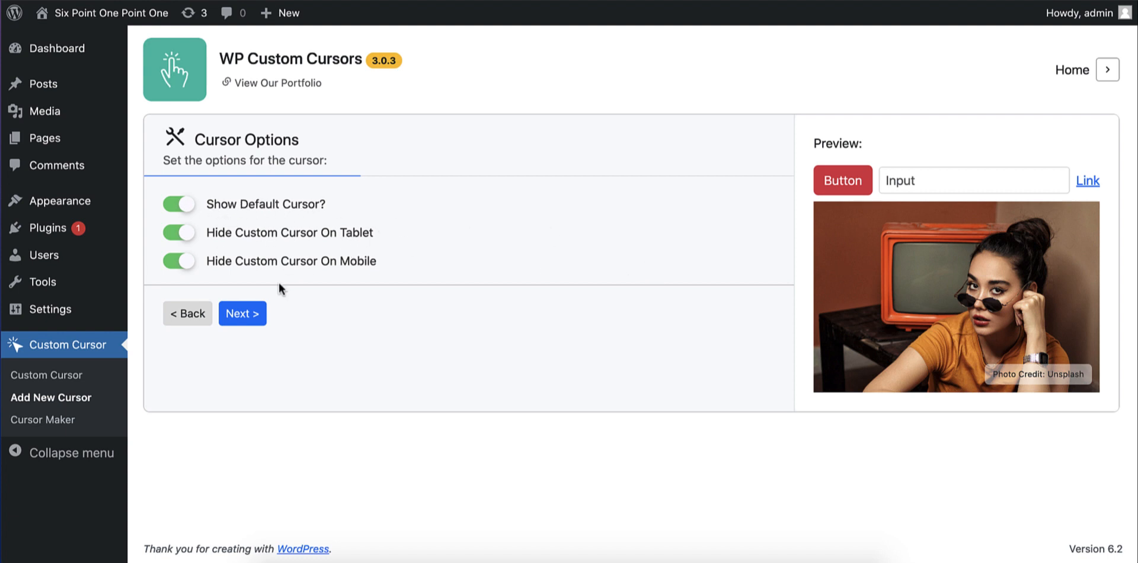
left_click(237, 314)
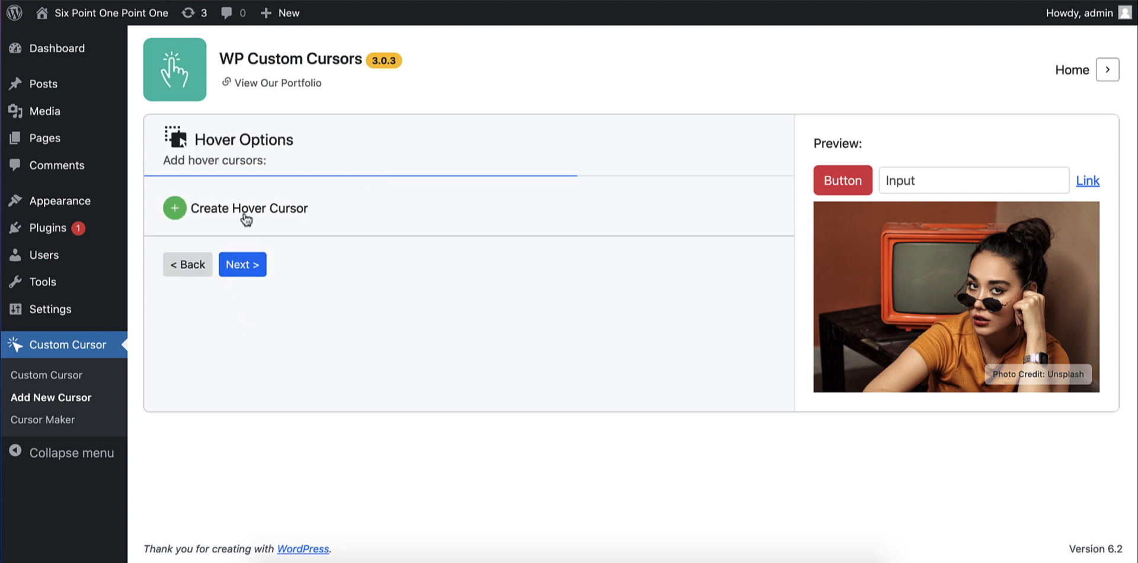
left_click(247, 265)
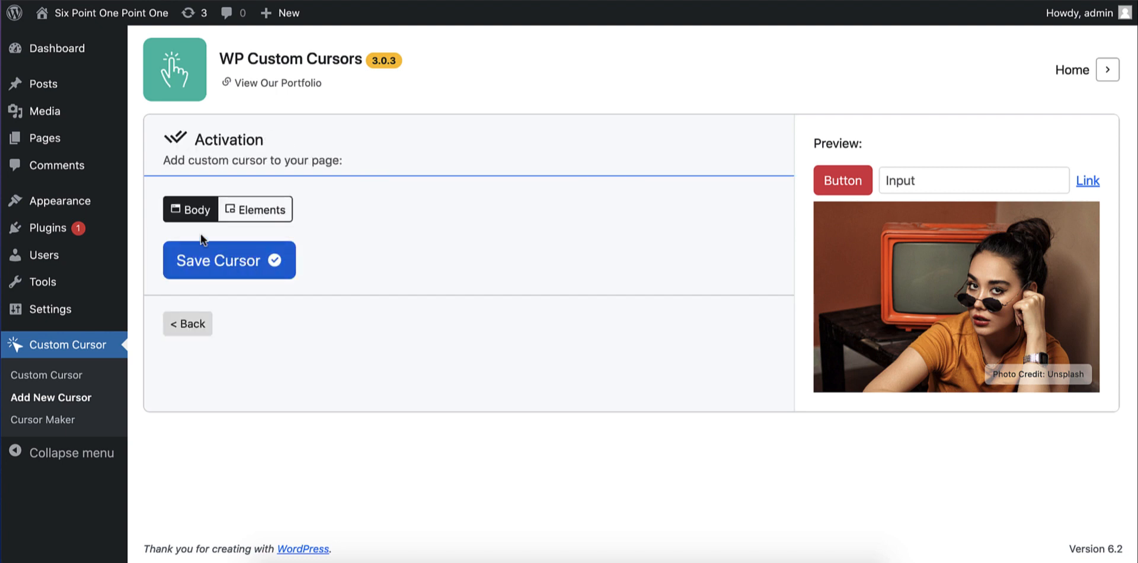